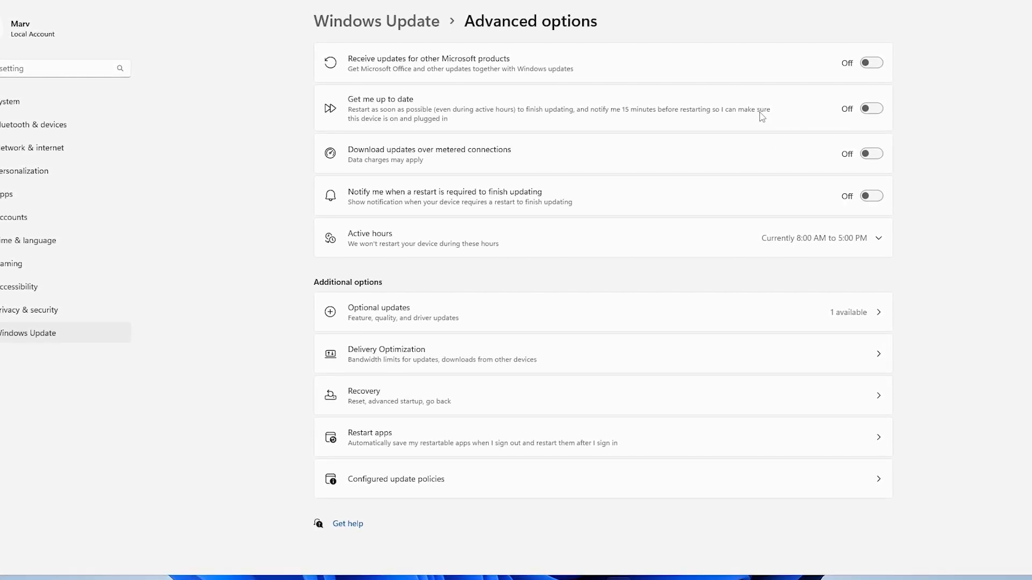
# Step: Turn on notifications for when a restart is required to finish updating
pyautogui.click(875, 199)
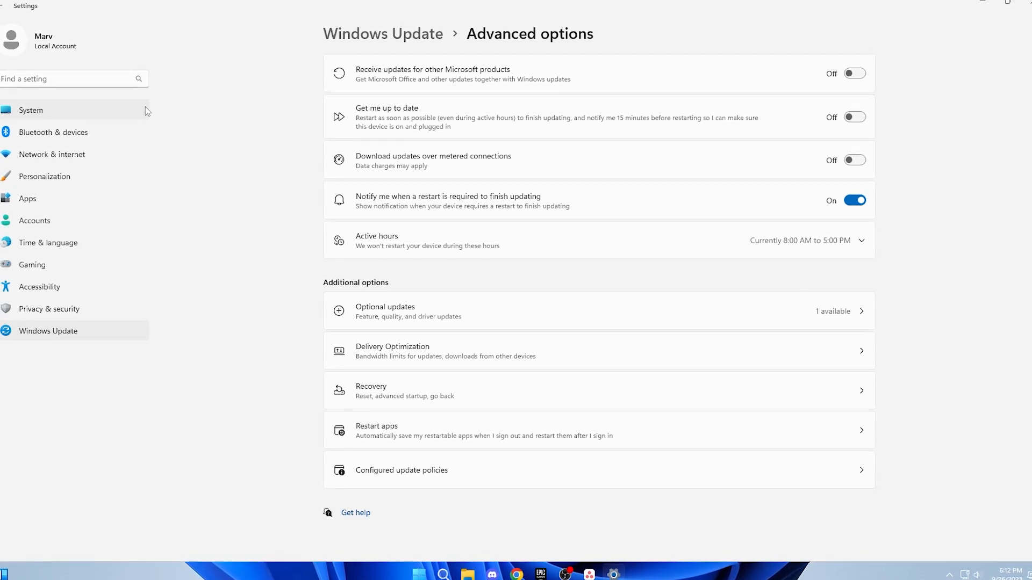
# Step: Open taskbar settings and set the taskbar alignment to Left under Taskbar behaviors
pyautogui.rightClick(325, 576)
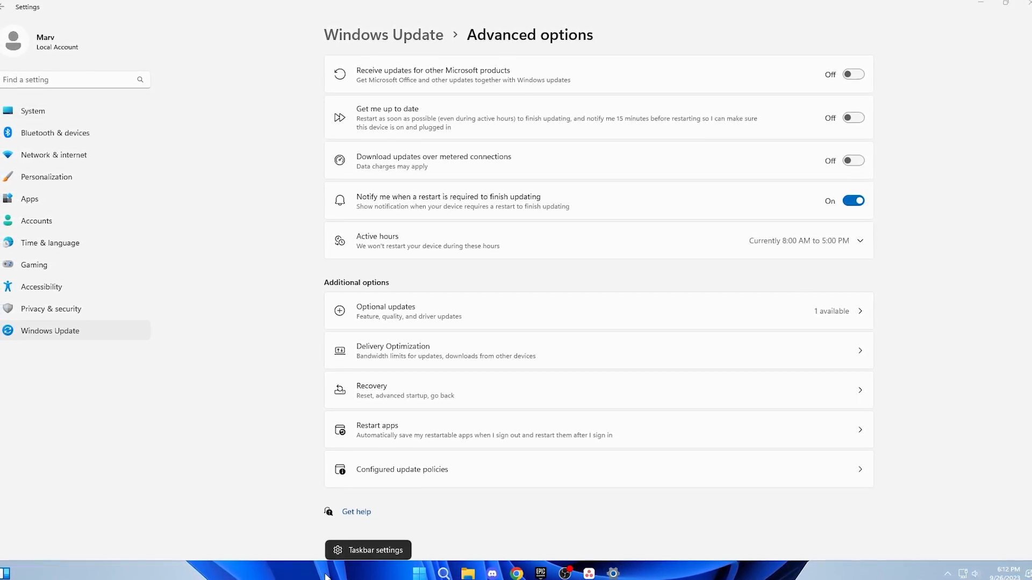
pyautogui.click(388, 549)
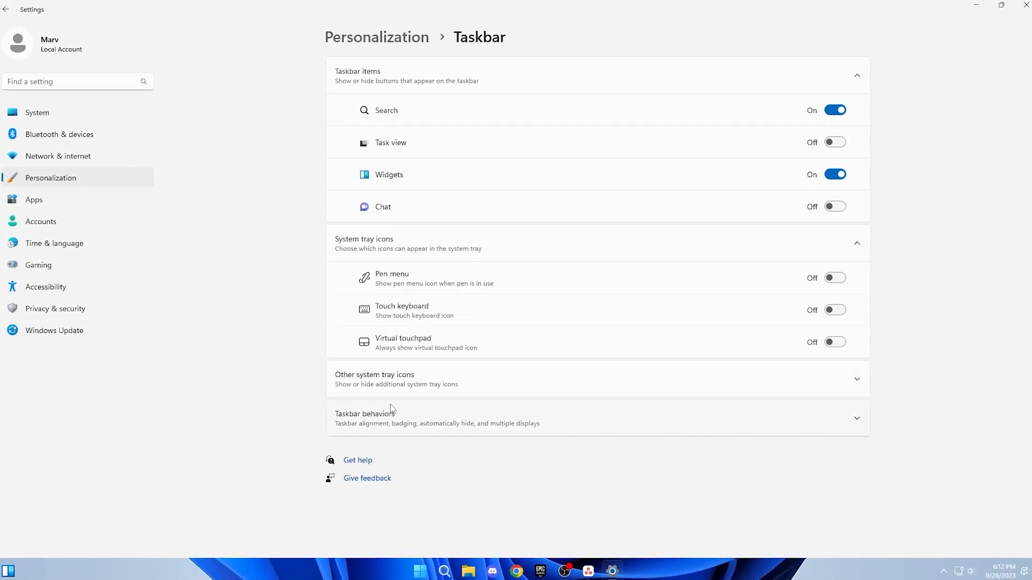
pyautogui.click(467, 425)
pyautogui.scroll(-3, 471, 425)
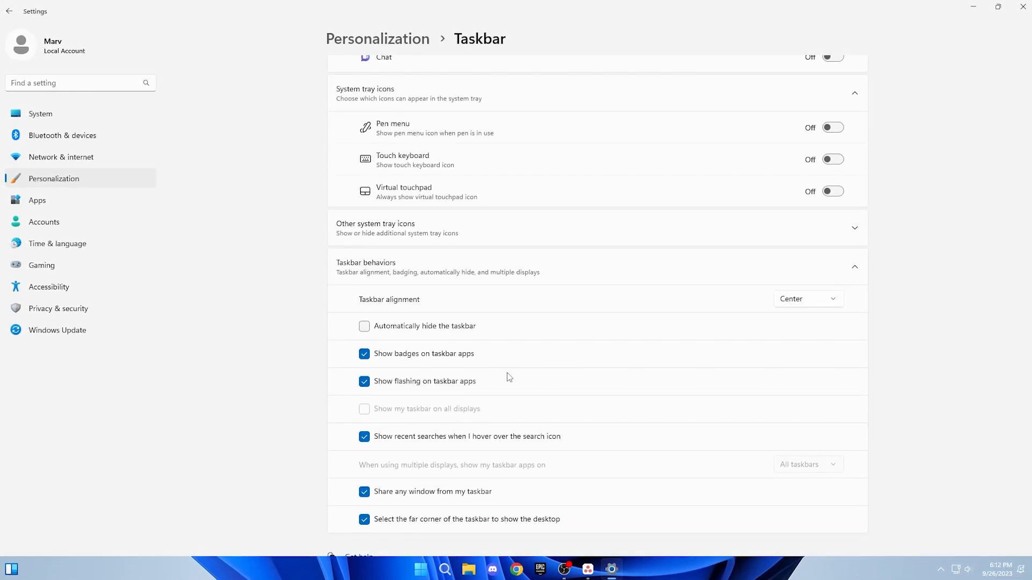
pyautogui.click(786, 303)
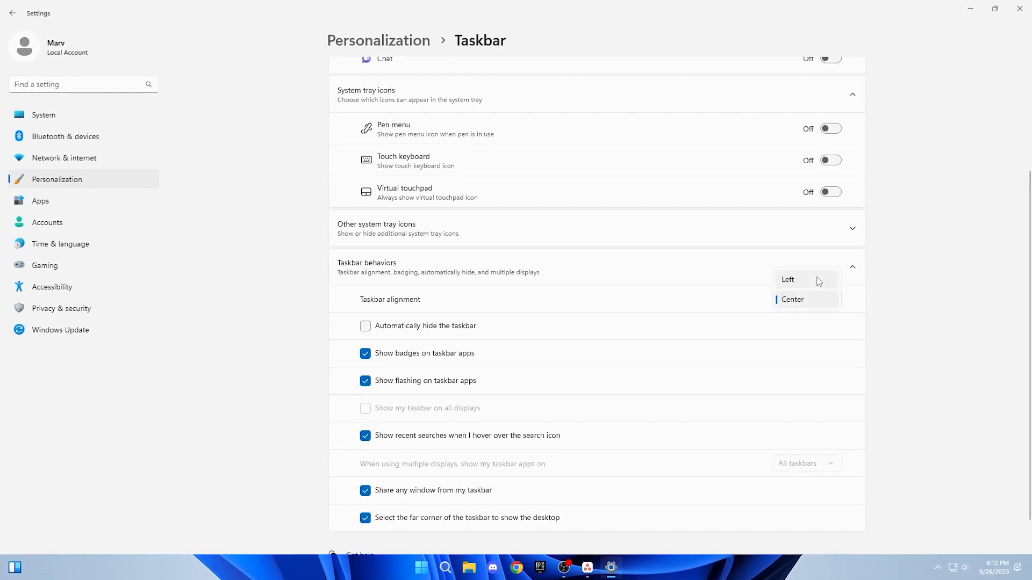
pyautogui.click(818, 282)
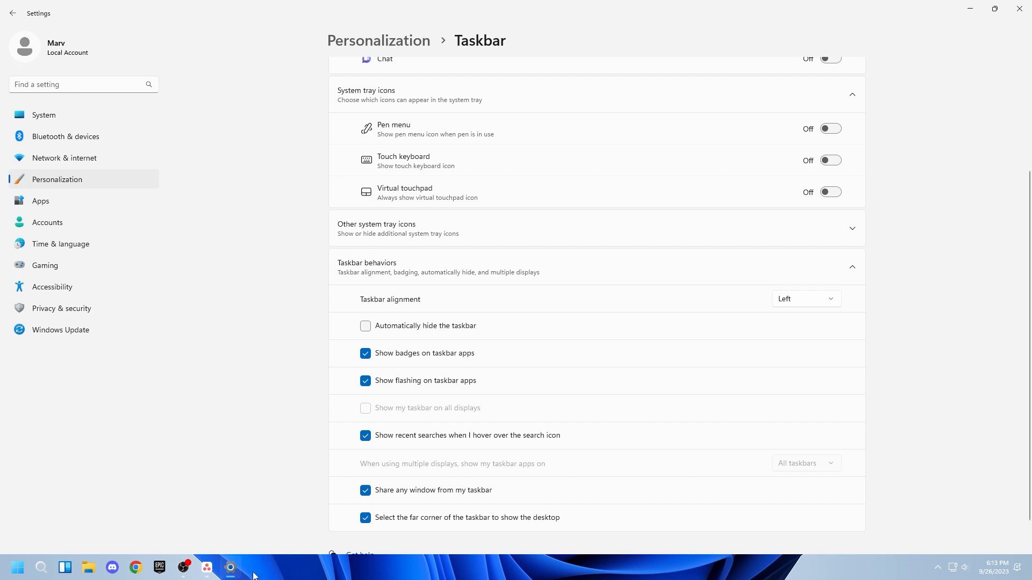
pyautogui.click(252, 575)
pyautogui.click(743, 267)
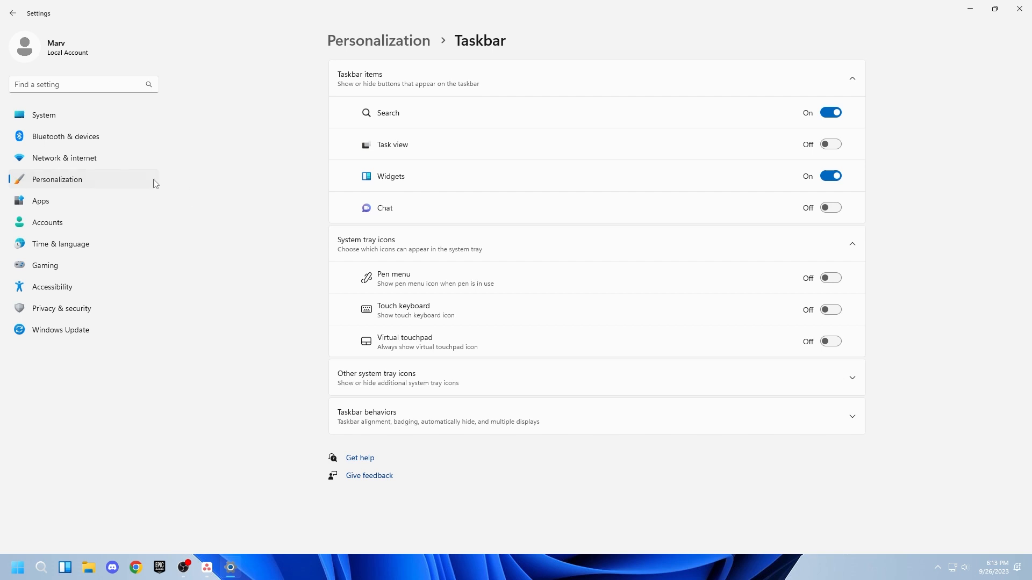
# Step: Open the General privacy settings under Privacy & security and review them
pyautogui.click(60, 308)
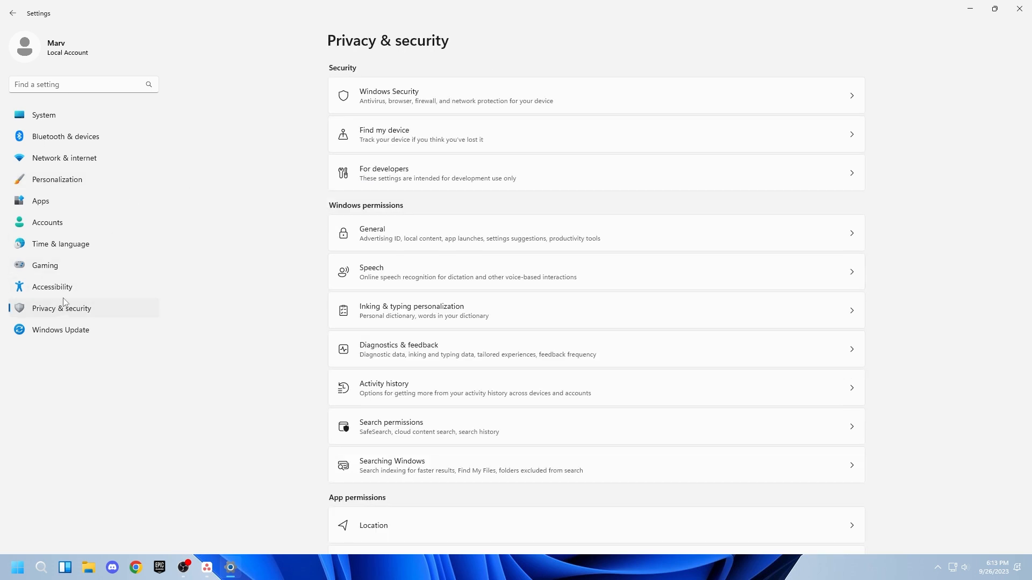
pyautogui.click(375, 228)
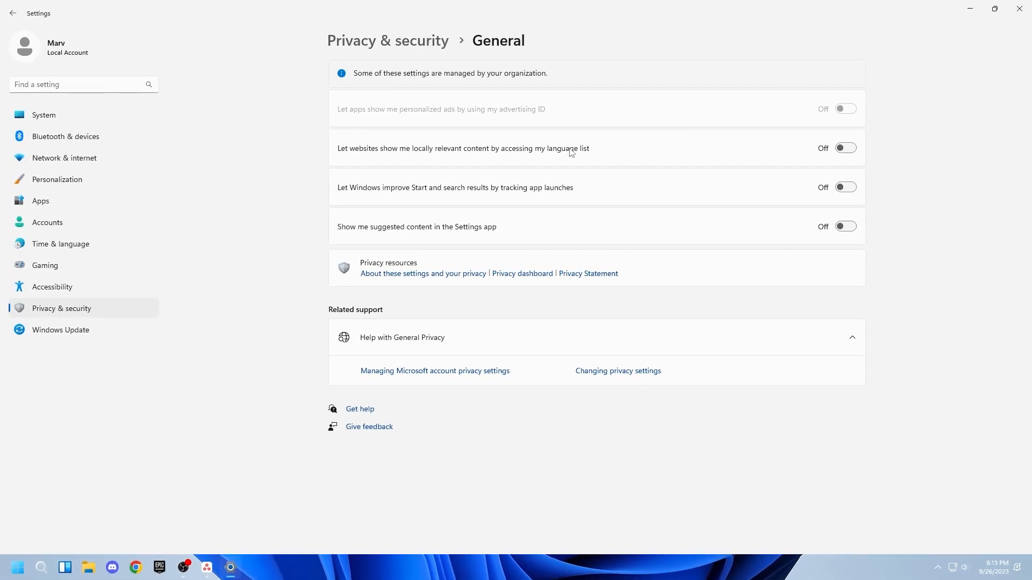
pyautogui.click(399, 41)
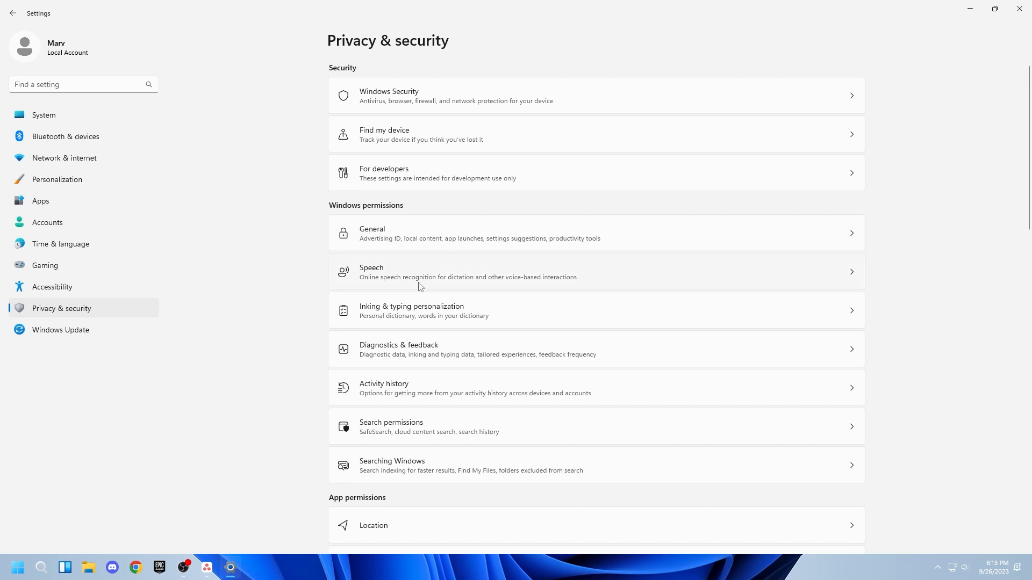
# Step: Turn off Account info access in the Privacy & security app permissions
pyautogui.scroll(-5, 421, 286)
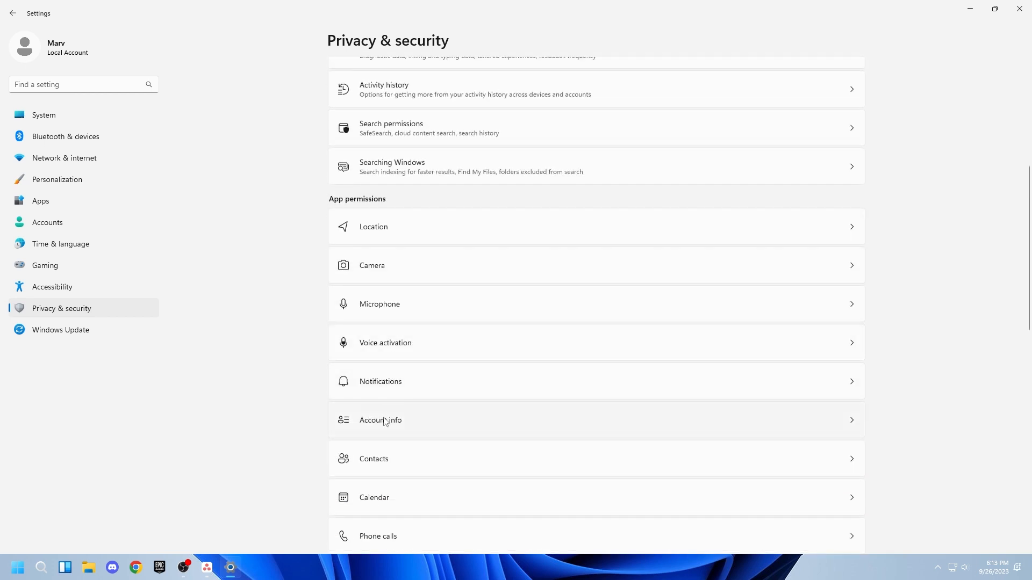
pyautogui.click(385, 420)
pyautogui.click(846, 79)
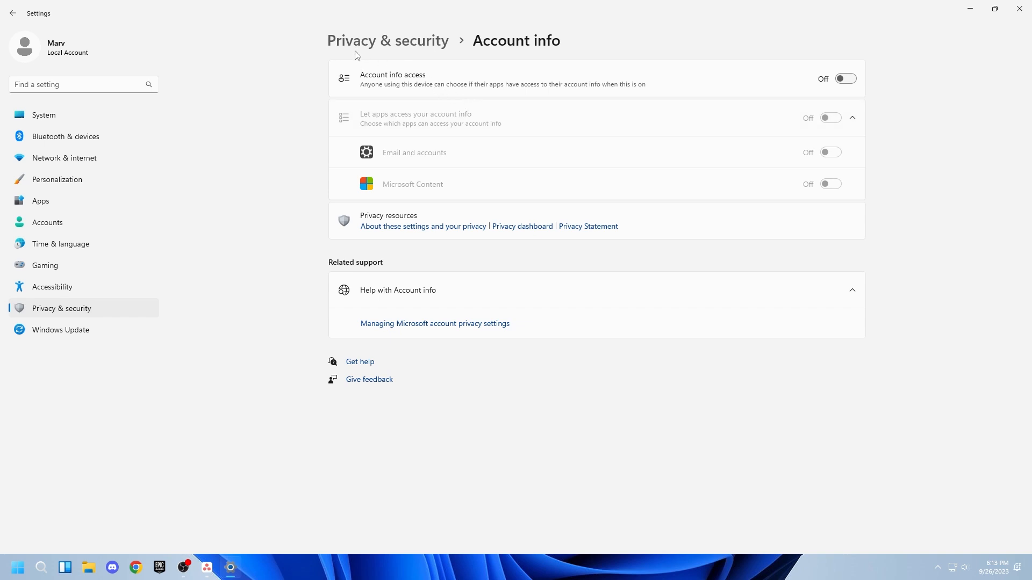
# Step: Uninstall the Family app from the installed apps list
pyautogui.click(63, 200)
pyautogui.click(385, 81)
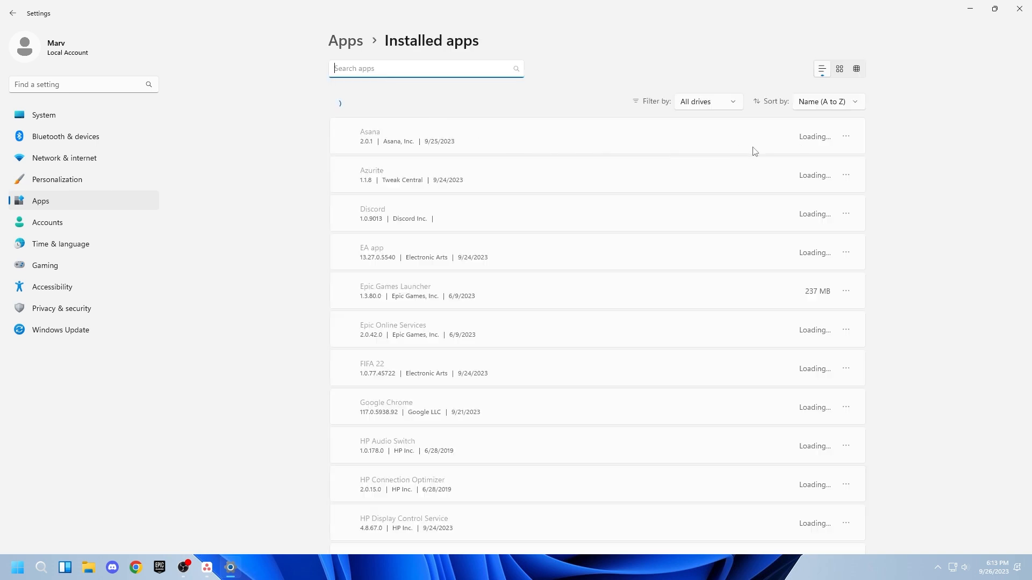
pyautogui.scroll(-3, 801, 142)
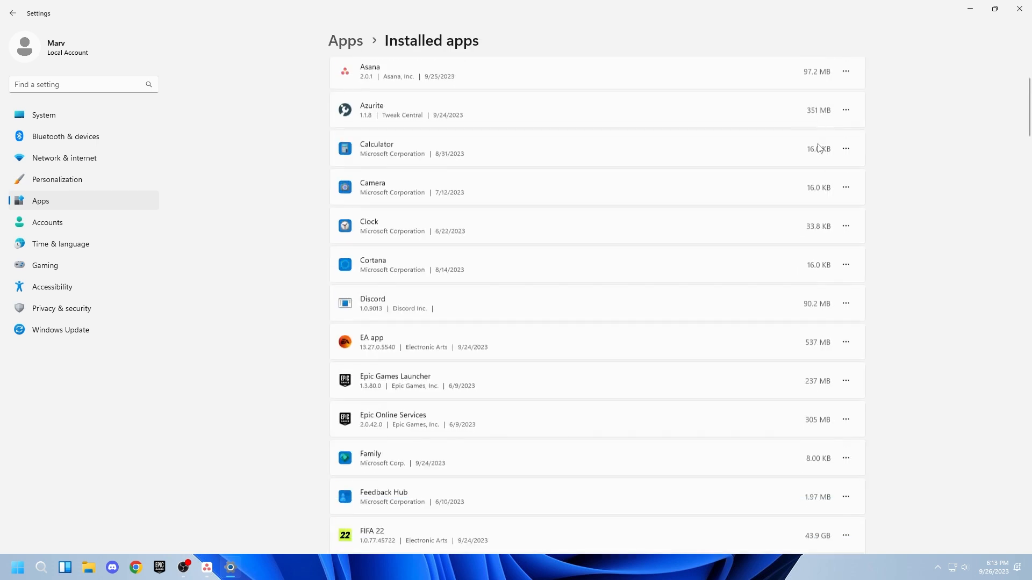
pyautogui.scroll(-3, 849, 228)
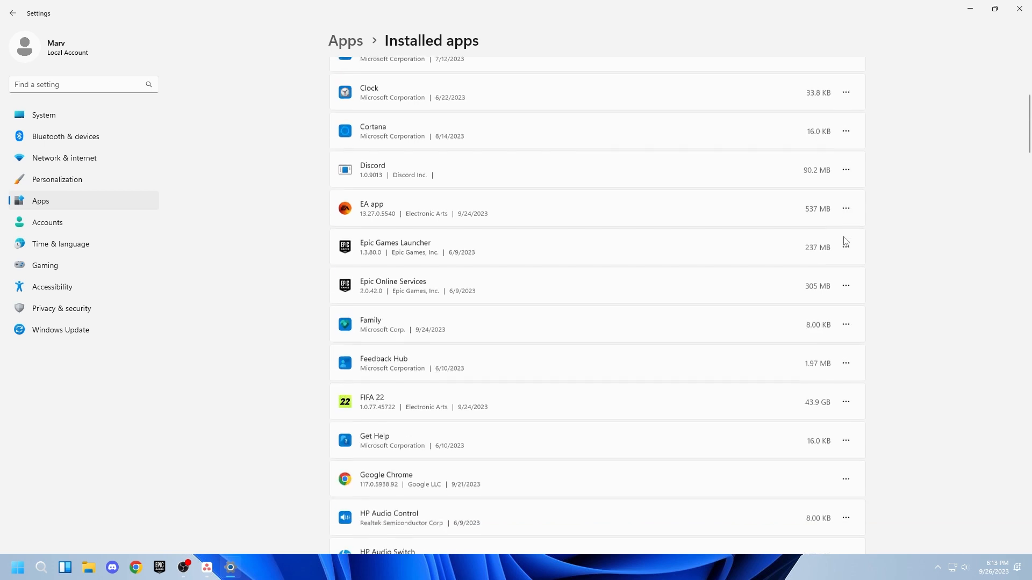
pyautogui.click(846, 262)
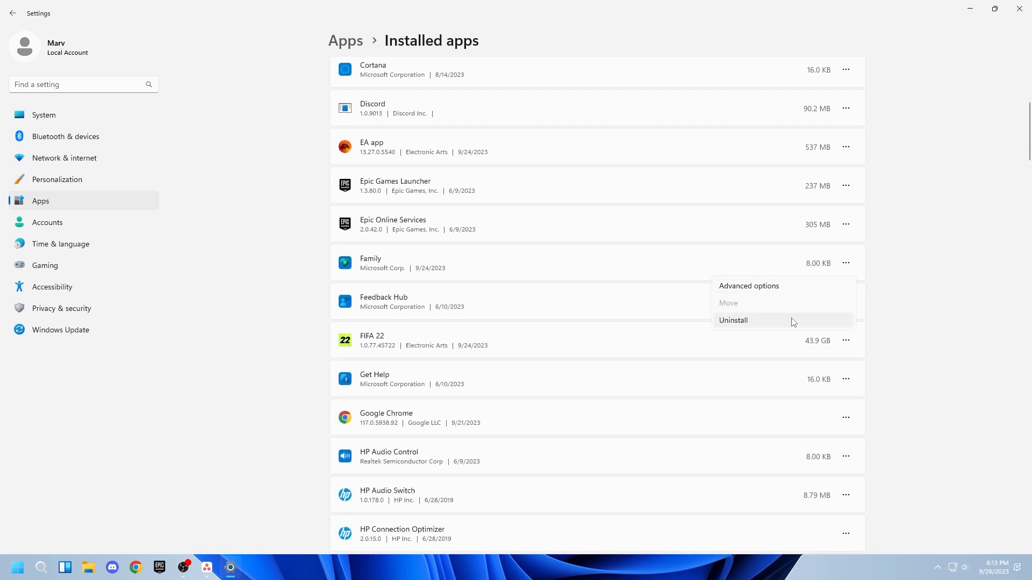
pyautogui.click(749, 319)
pyautogui.click(830, 320)
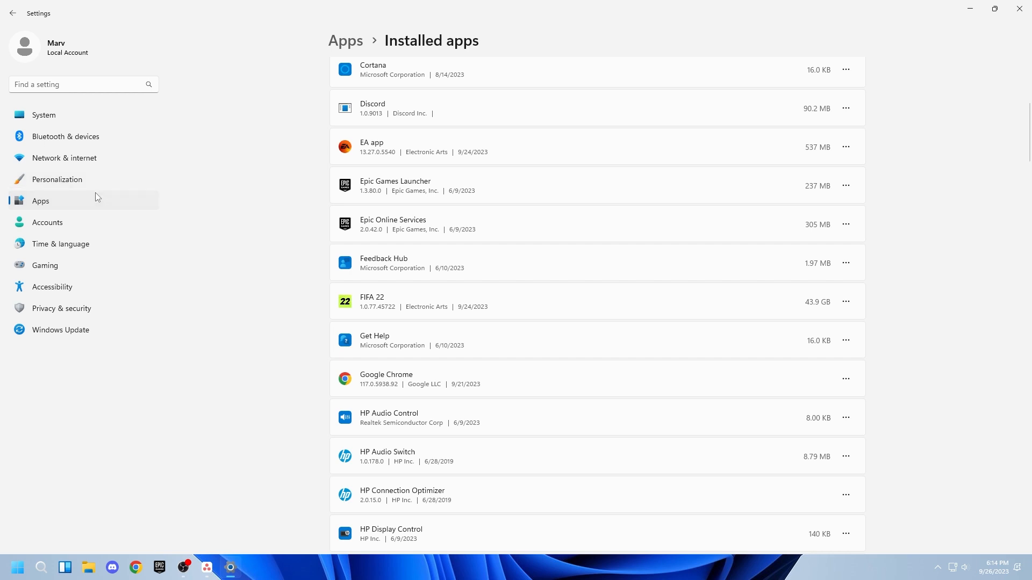
# Step: Switch the Personalization colors mode to Dark
pyautogui.click(79, 112)
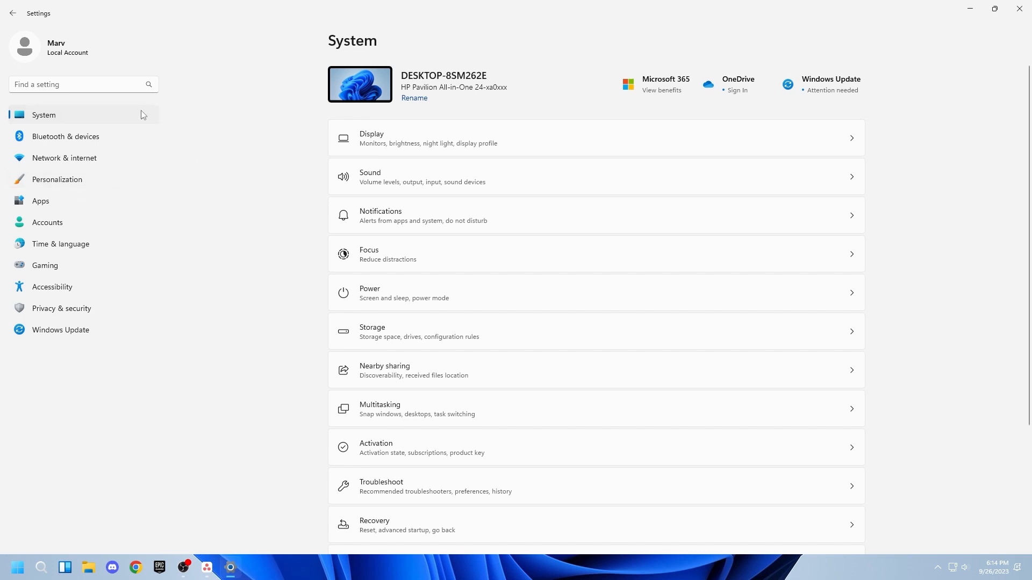
pyautogui.click(65, 184)
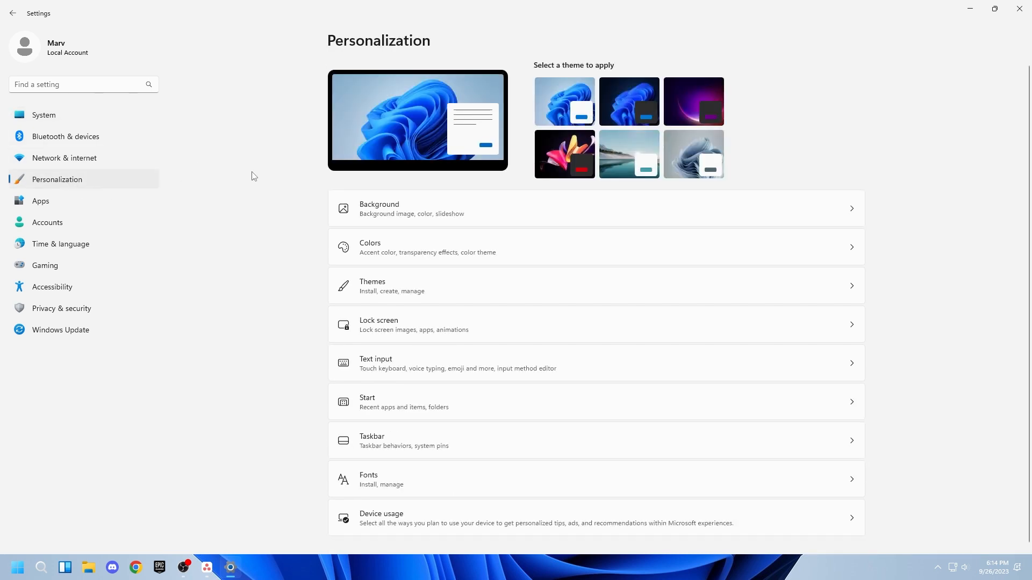
pyautogui.click(364, 244)
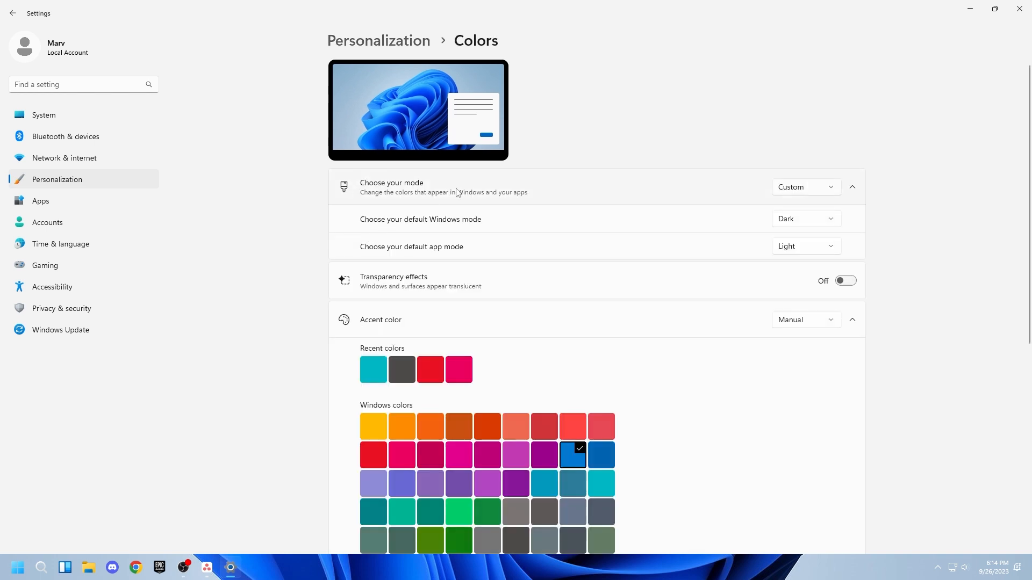
pyautogui.click(789, 189)
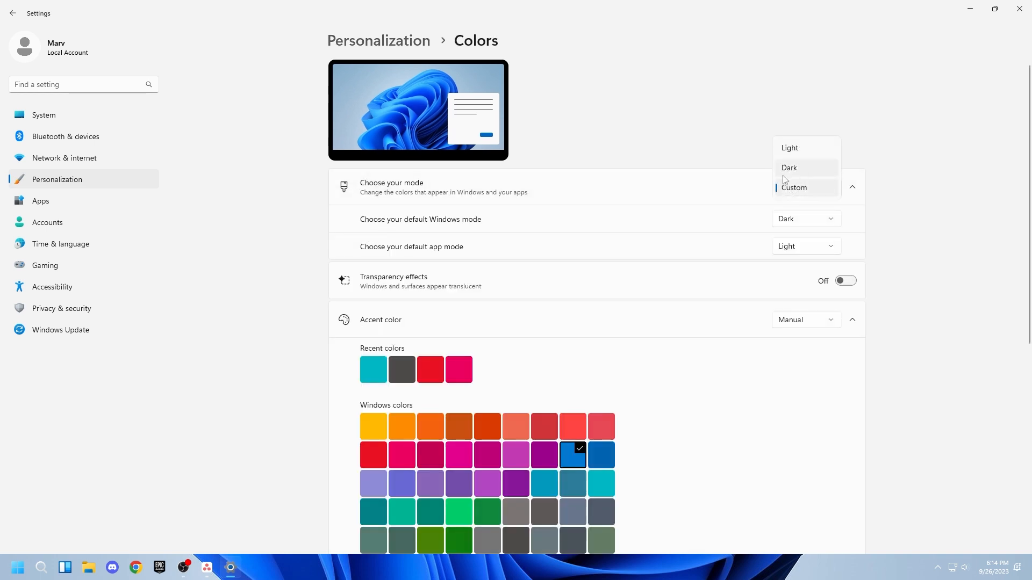
pyautogui.click(794, 171)
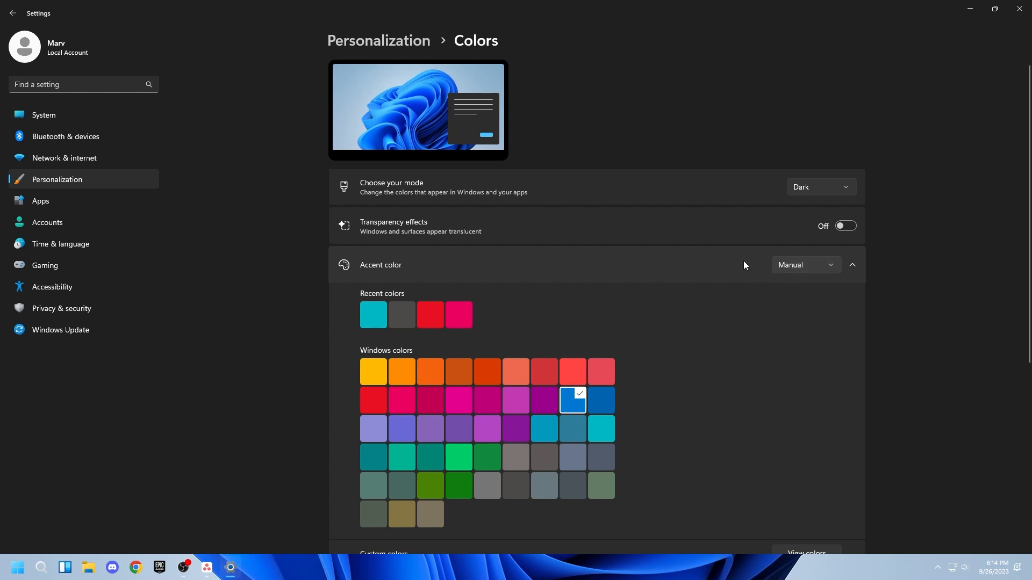
pyautogui.click(853, 265)
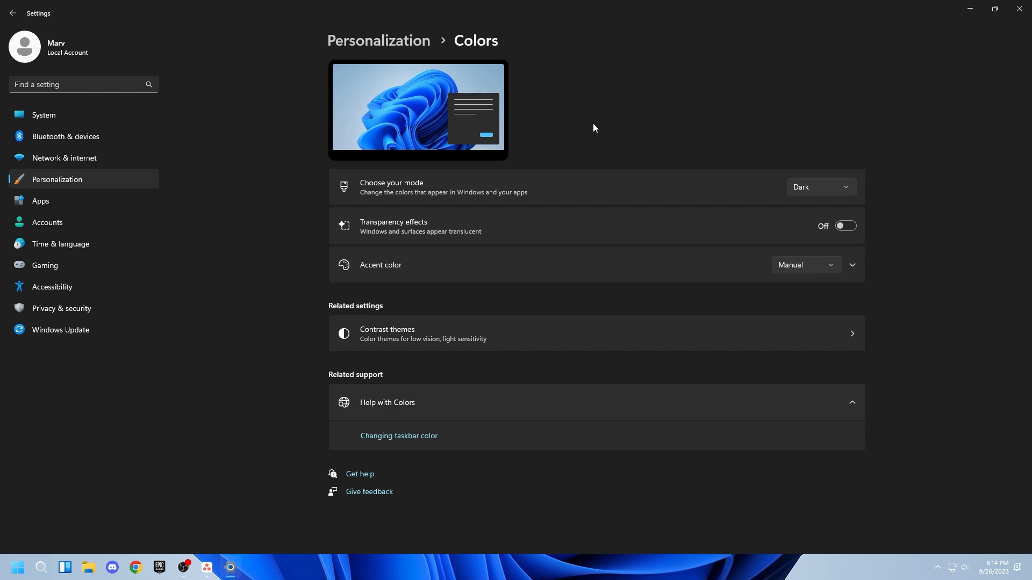
# Step: Turn off the Widgets button in the taskbar items
pyautogui.click(347, 43)
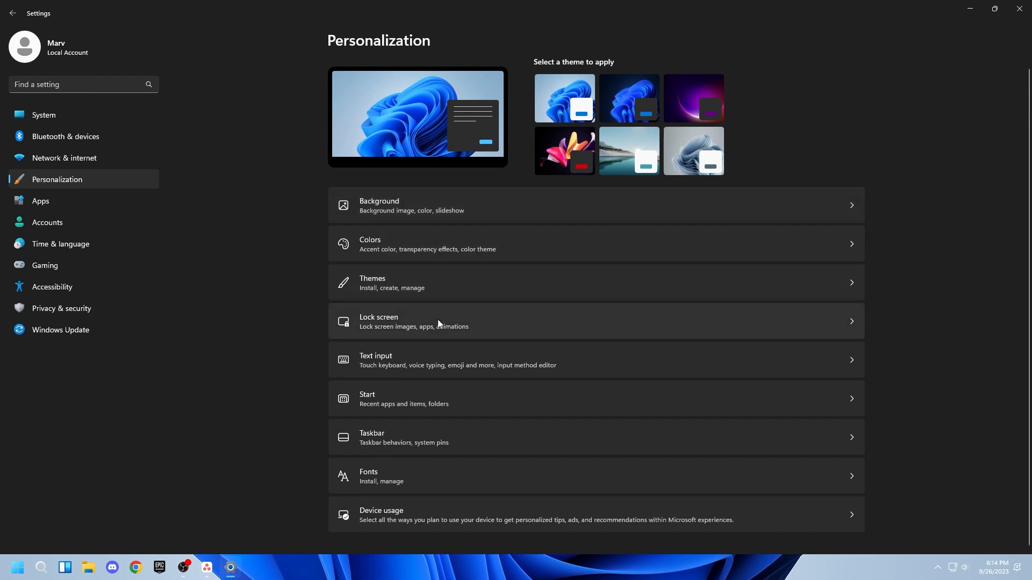
pyautogui.click(413, 437)
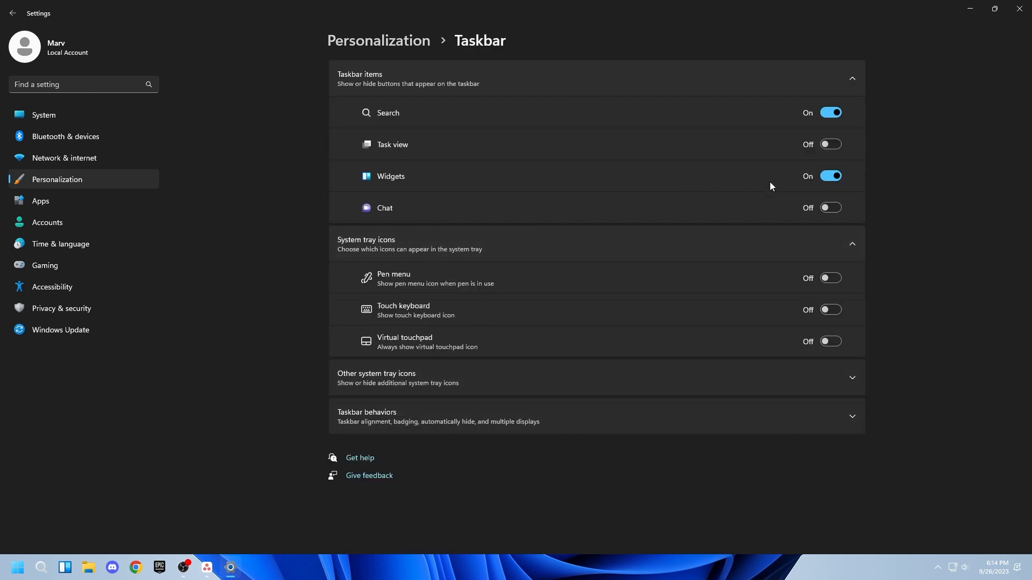
pyautogui.click(828, 177)
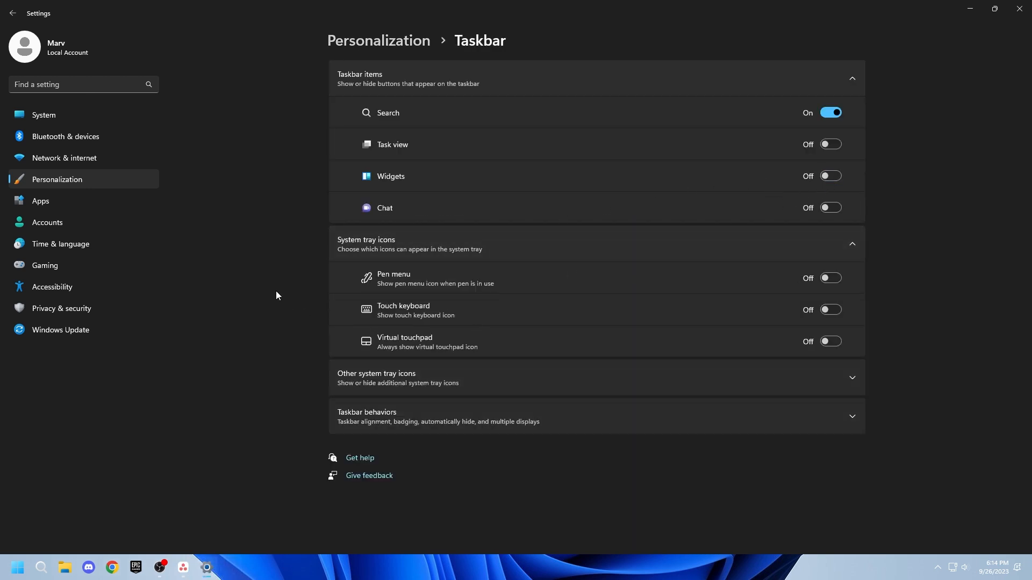
pyautogui.click(370, 242)
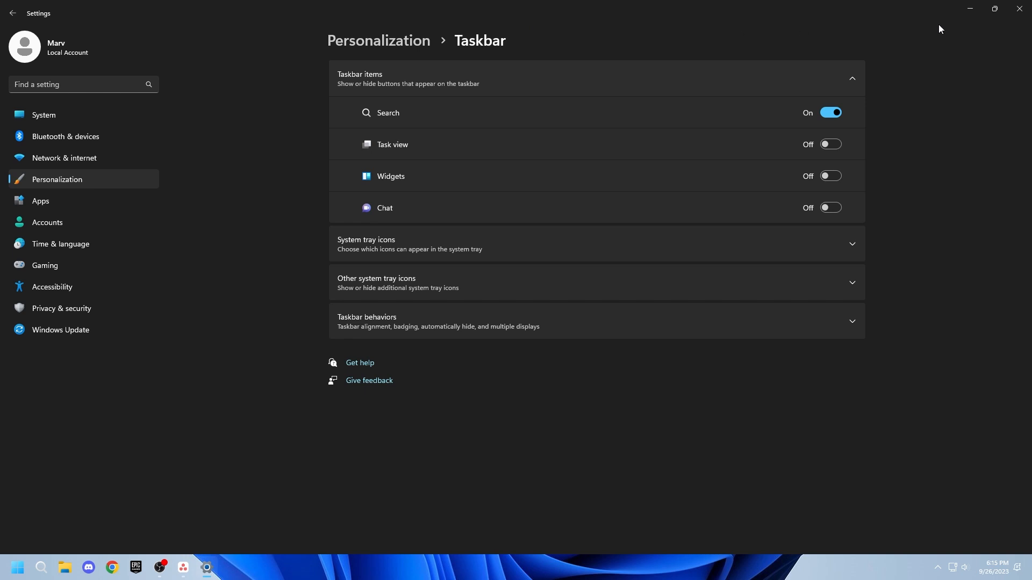
# Step: Search for power and open Choose a power plan
pyautogui.click(967, 11)
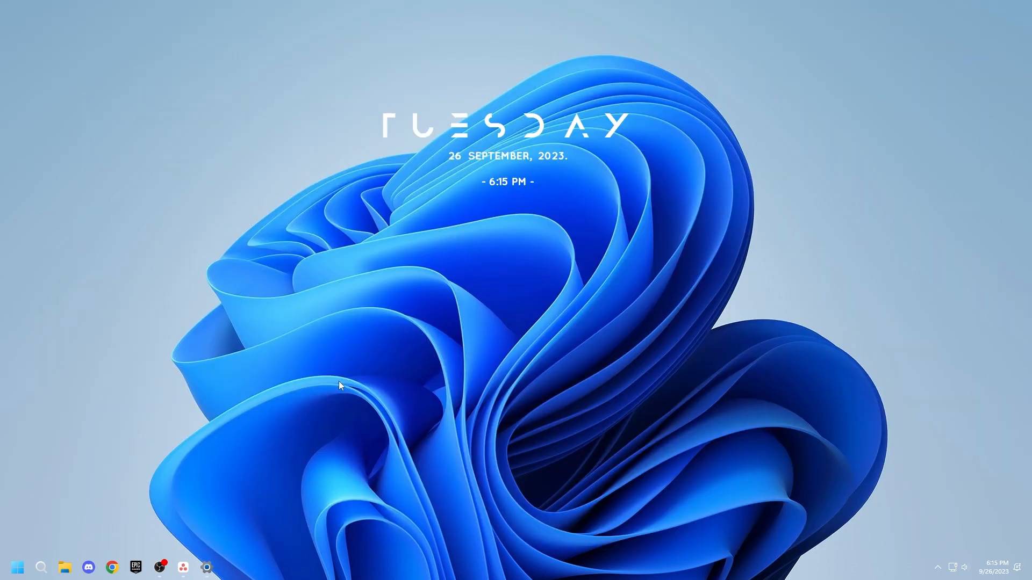
pyautogui.click(43, 568)
pyautogui.write('power')
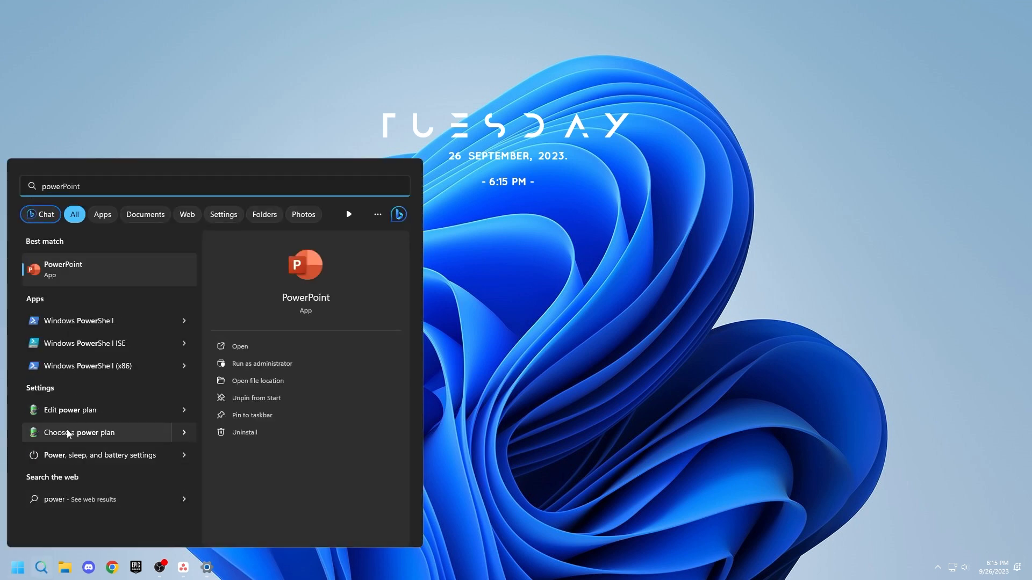
pyautogui.click(68, 431)
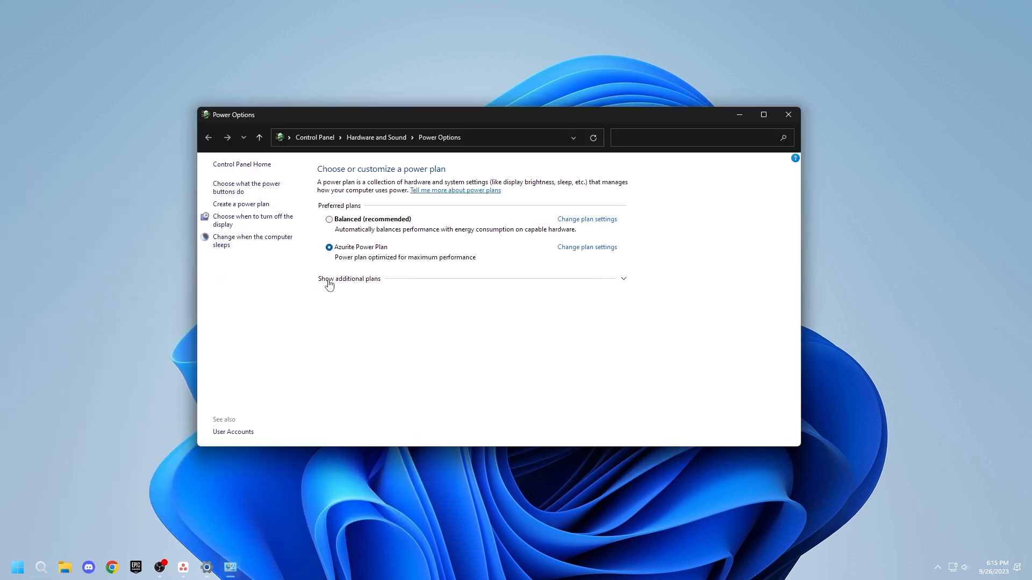
# Step: Show additional plans, select the Ultimate Performance power plan, and close Power Options
pyautogui.click(623, 287)
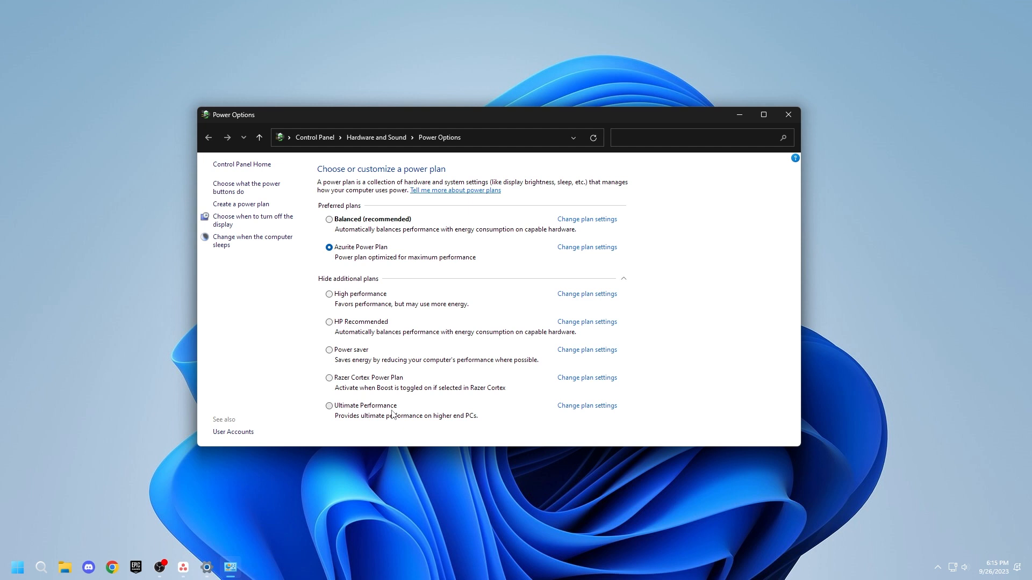
pyautogui.click(344, 409)
pyautogui.moveTo(462, 115); pyautogui.dragTo(508, 116)
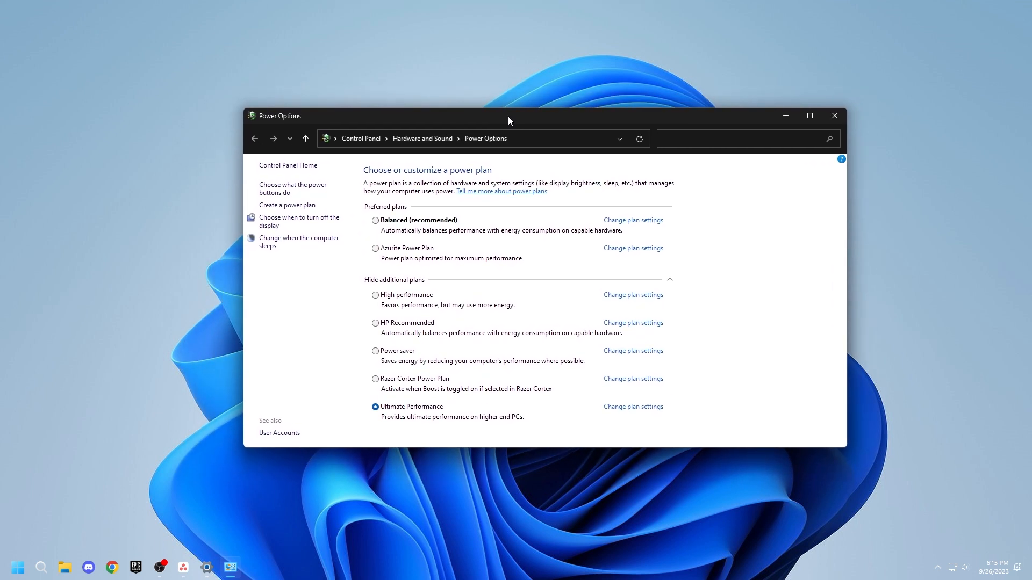
pyautogui.click(842, 126)
# Step: Reopen Settings from the Start menu to the System page
pyautogui.press('super')
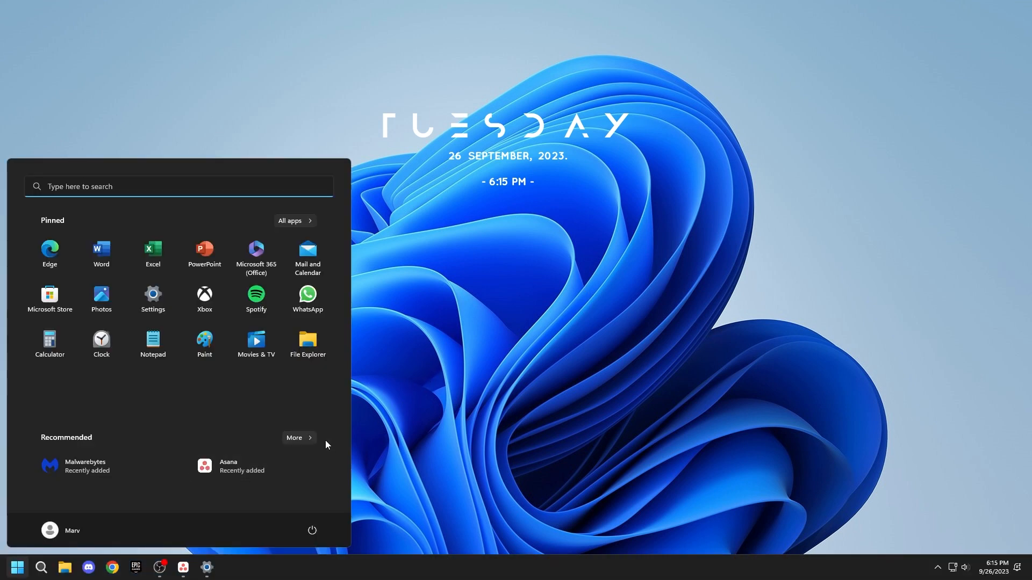
pyautogui.click(151, 296)
pyautogui.click(82, 117)
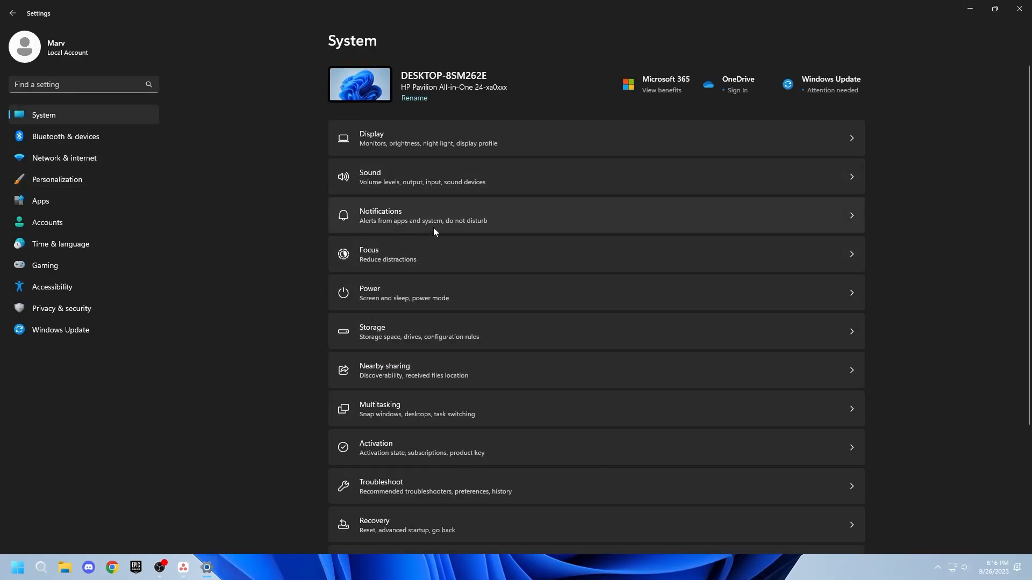
# Step: Open Notifications, turn off notifications from apps and other senders, and return to the System page
pyautogui.click(434, 223)
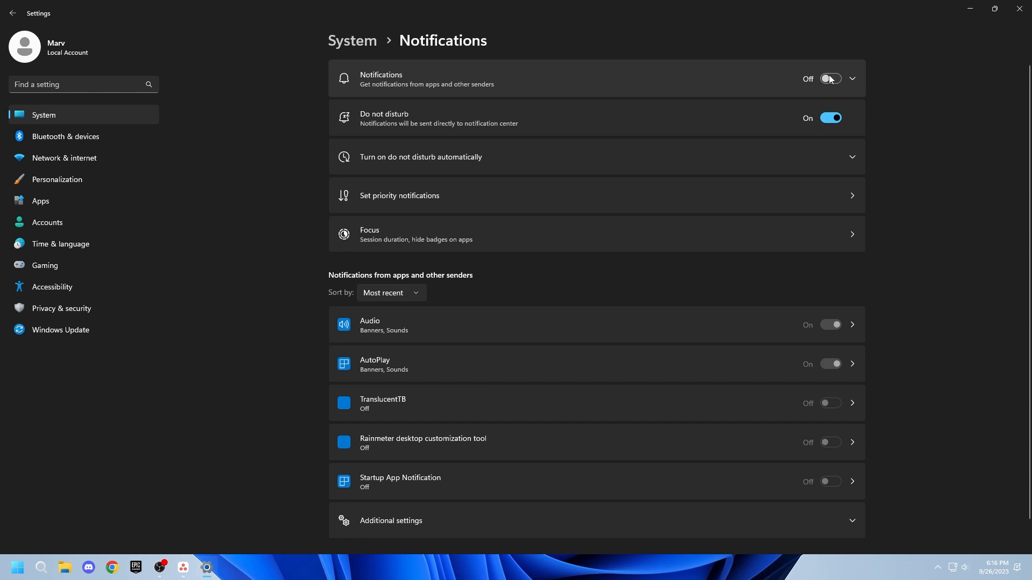
pyautogui.scroll(-2, 795, 192)
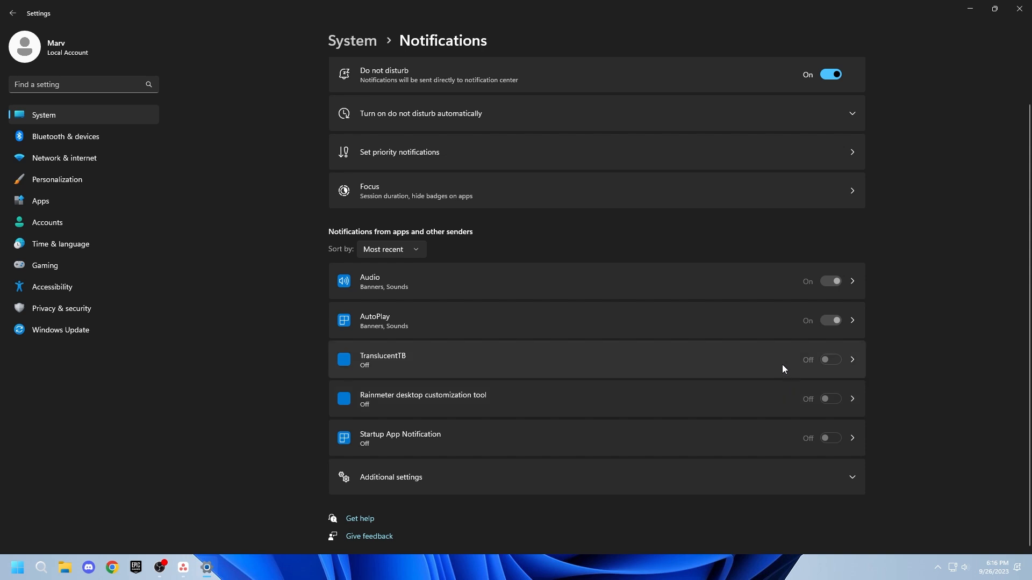
pyautogui.scroll(2, 833, 288)
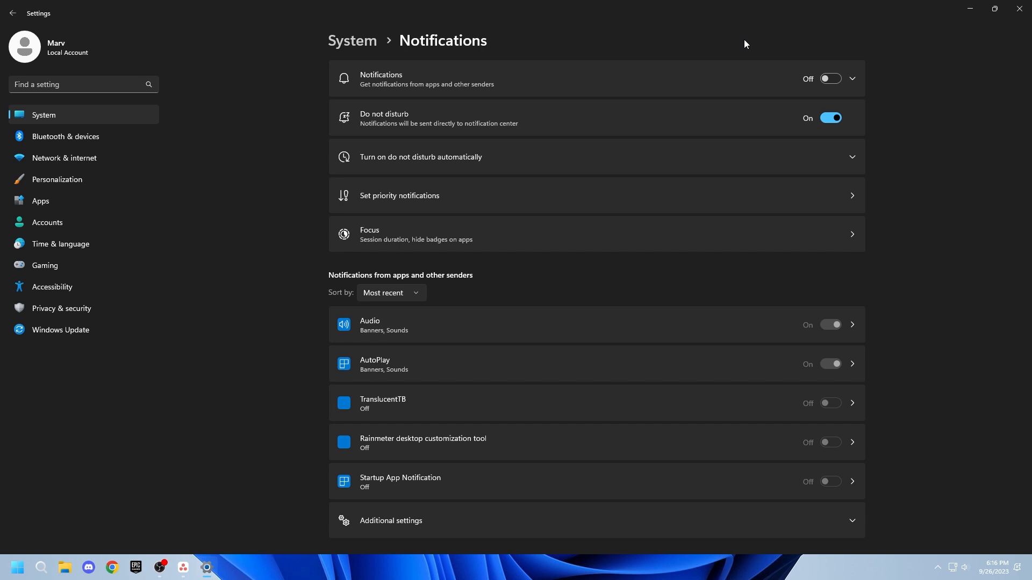
pyautogui.click(339, 39)
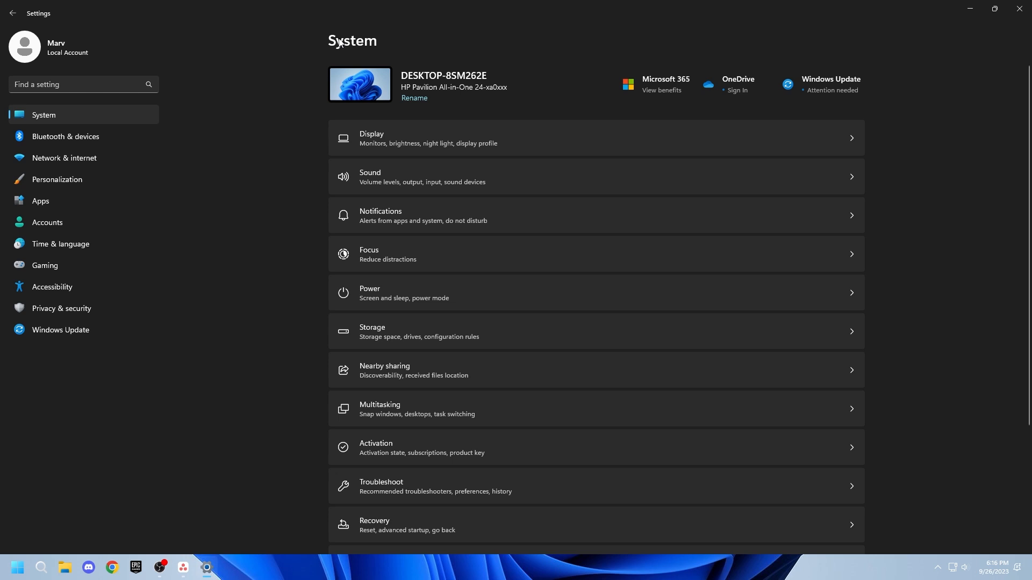
# Step: Open File Explorer, check its View options and the Desktop folder, then close it
pyautogui.click(959, 13)
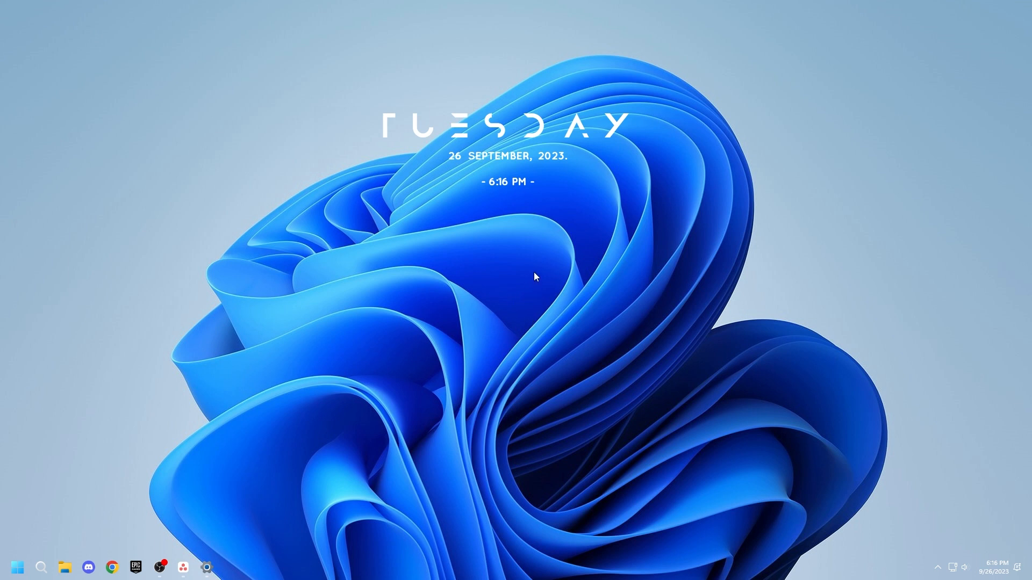
pyautogui.click(65, 567)
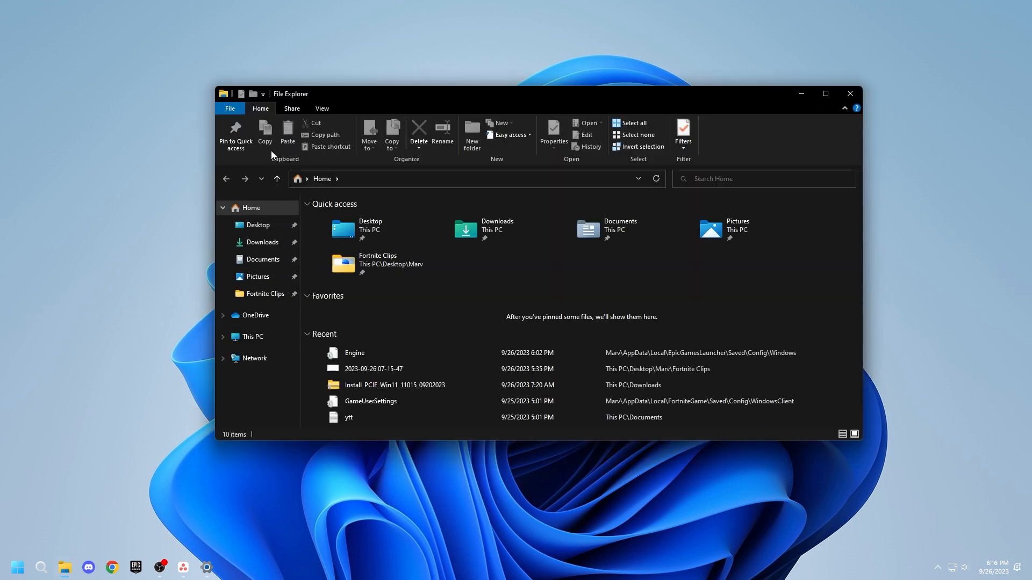
pyautogui.click(319, 107)
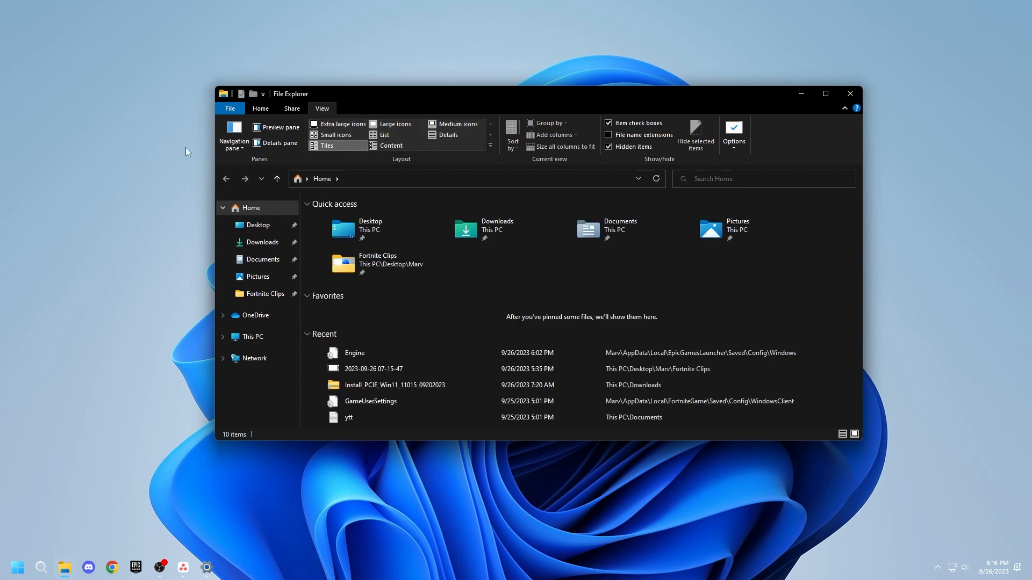
pyautogui.click(97, 201)
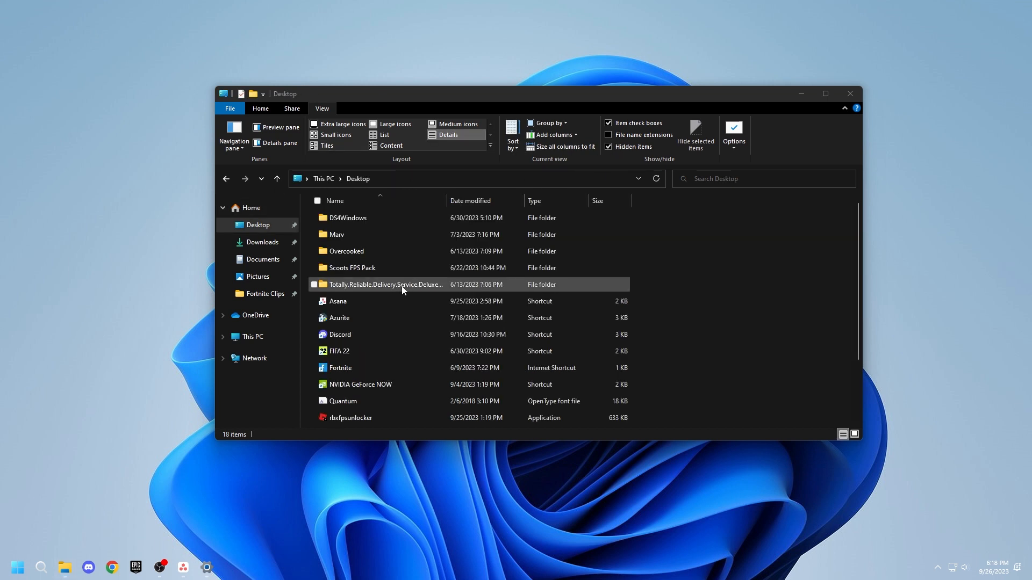
pyautogui.scroll(-2, 402, 285)
pyautogui.scroll(2, 401, 288)
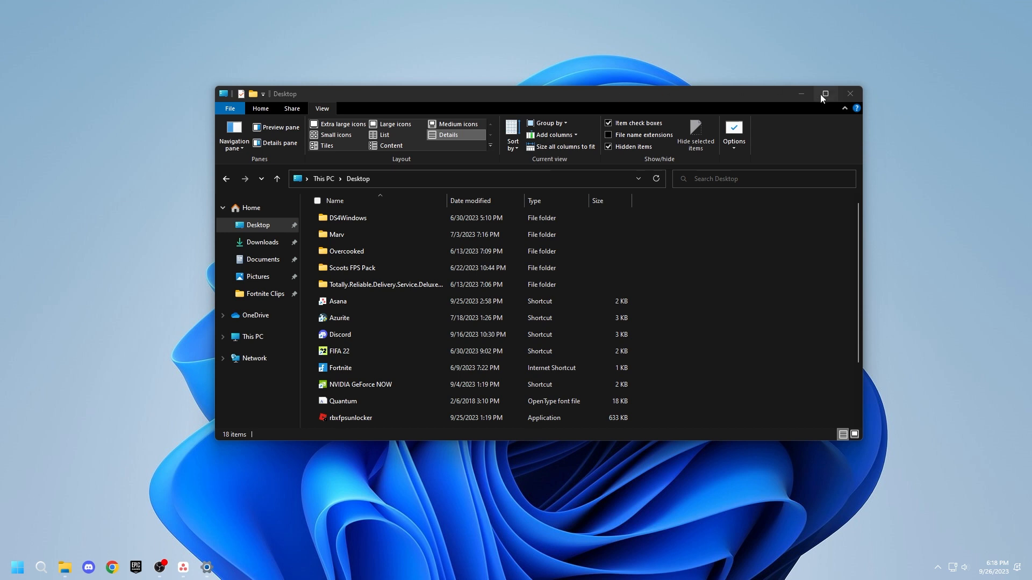
pyautogui.click(849, 93)
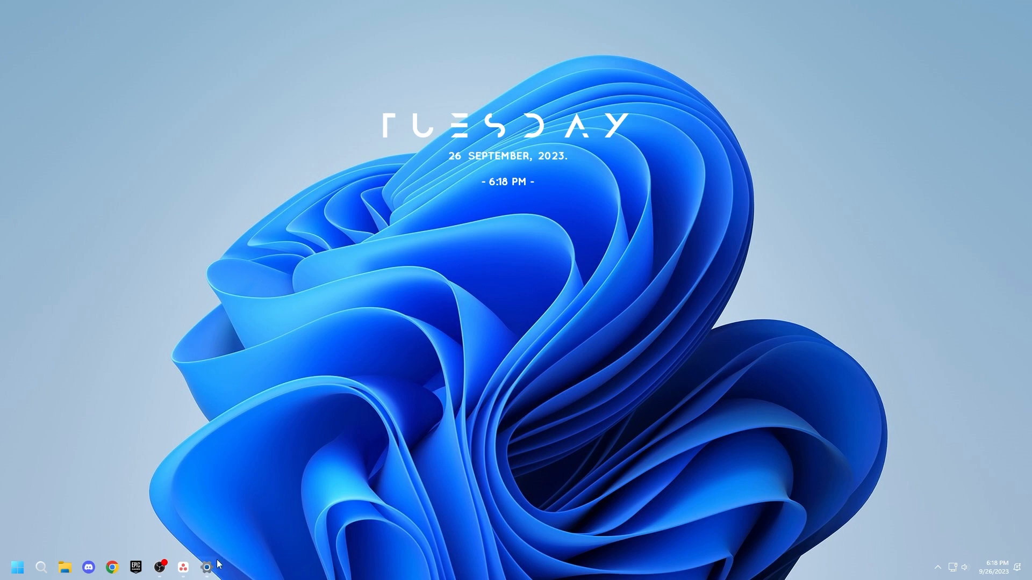
# Step: Restore Settings, open Storage and turn on Storage Sense
pyautogui.moveTo(215, 565)
pyautogui.click(248, 522)
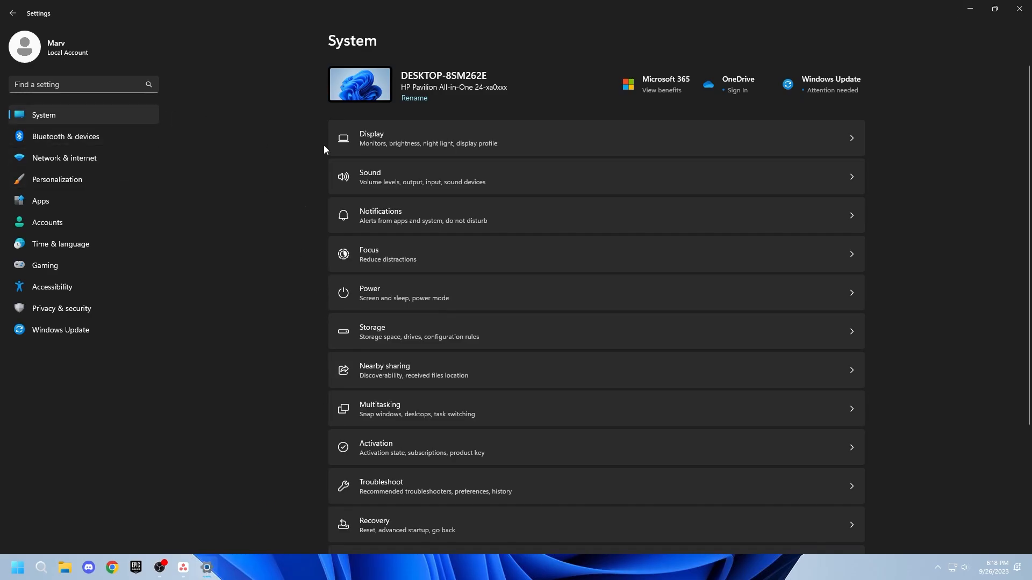
pyautogui.click(388, 339)
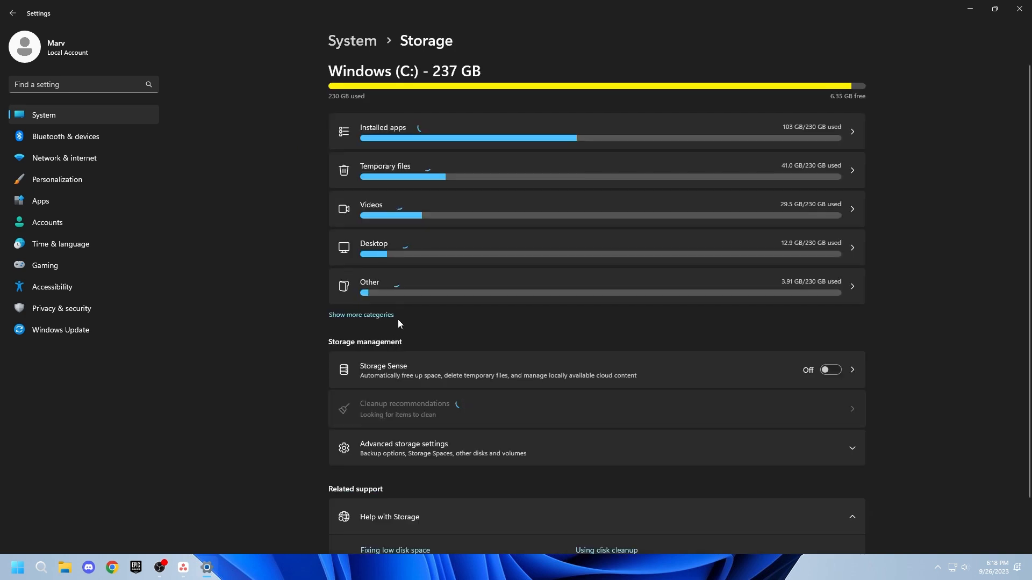
pyautogui.click(827, 369)
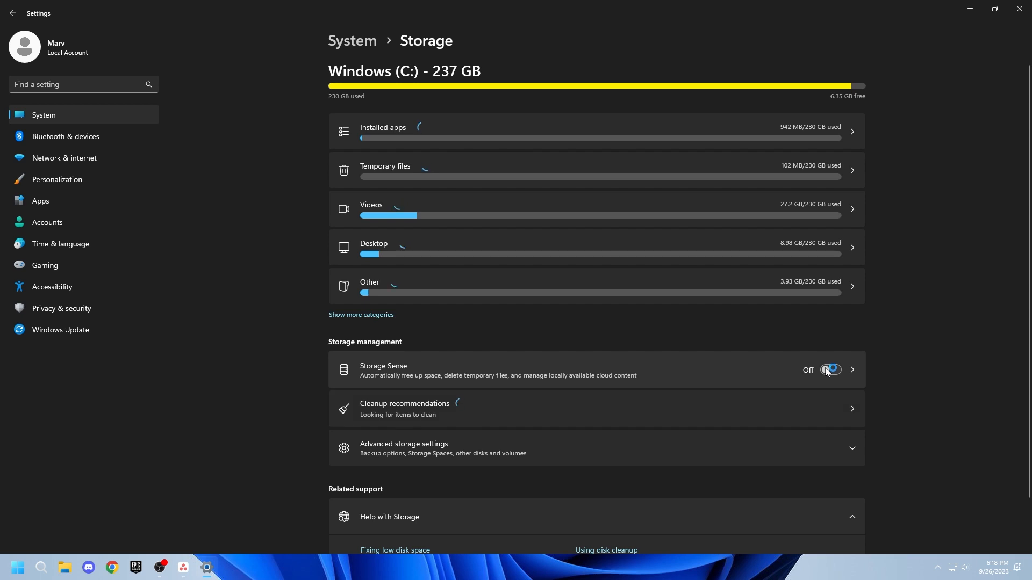
# Step: Review the Storage Sense cleanup settings and close Settings
pyautogui.click(715, 372)
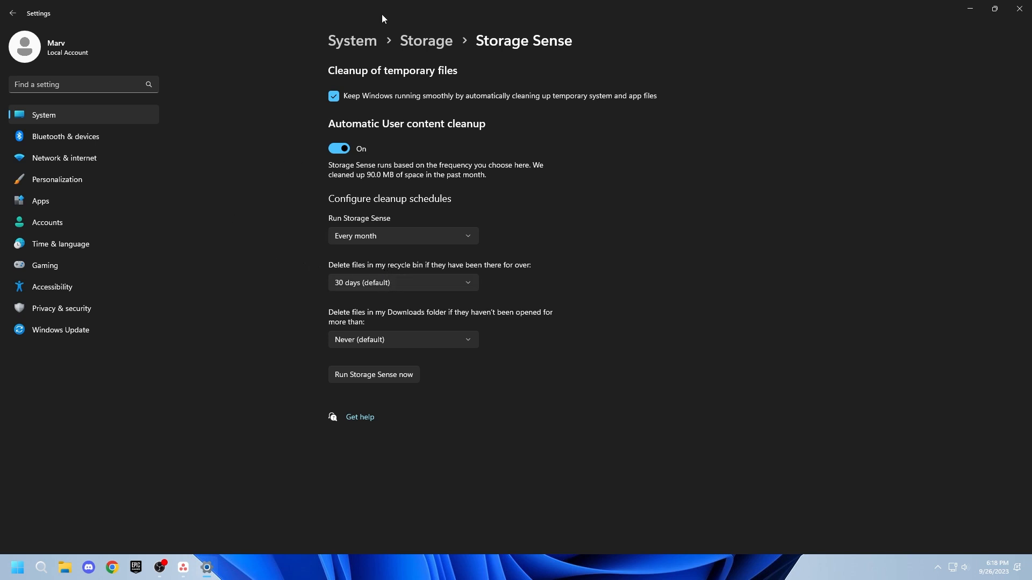
pyautogui.click(1019, 8)
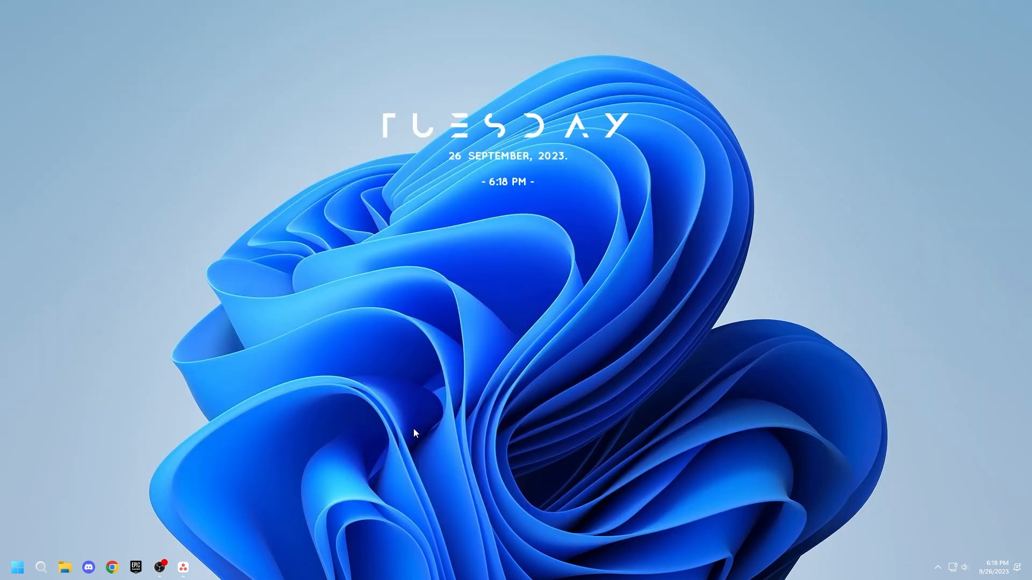
# Step: Open Settings to Personalization's Start page and check the Start menu, then minimize Settings
pyautogui.click(28, 553)
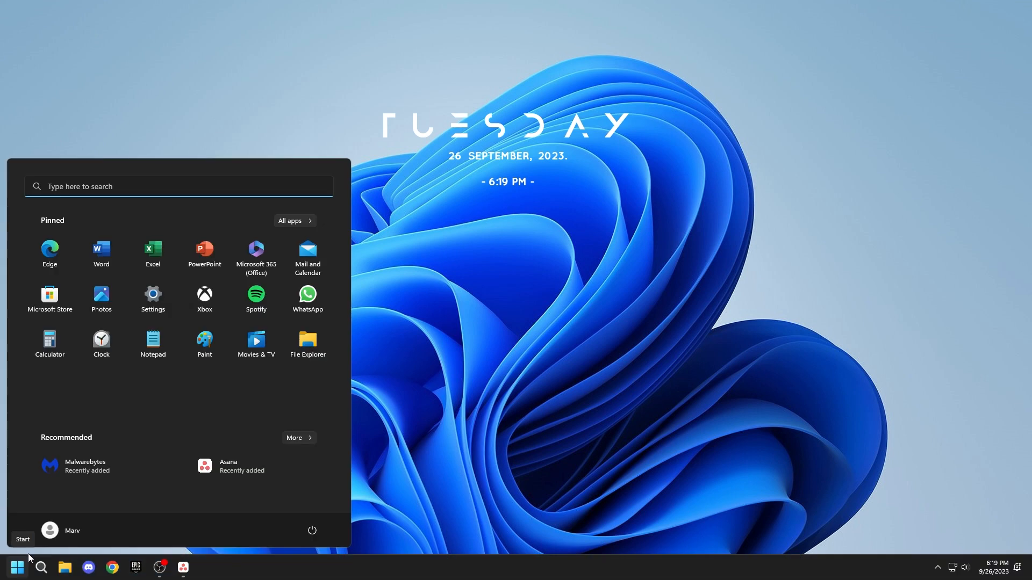
pyautogui.click(158, 313)
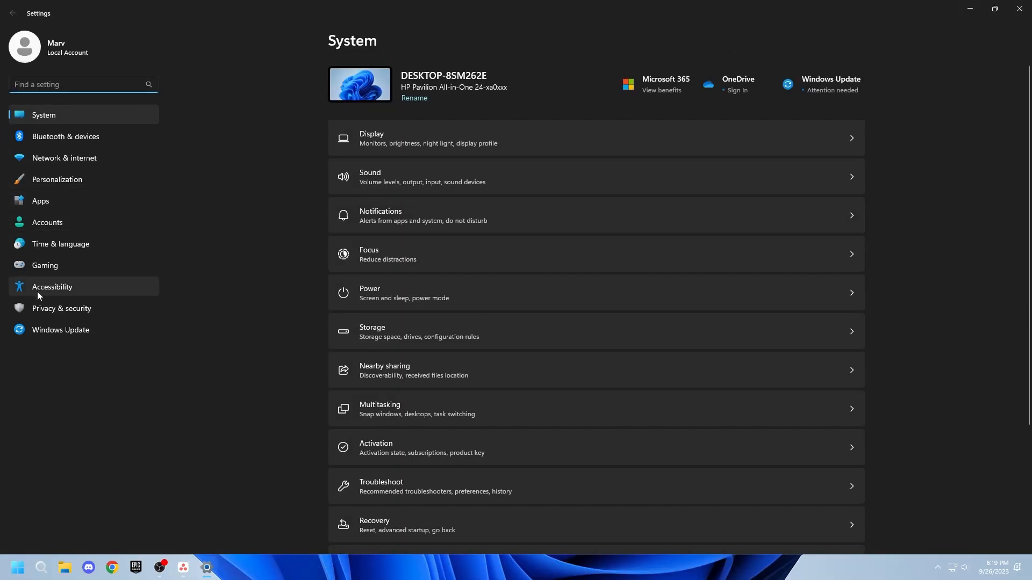
pyautogui.click(88, 180)
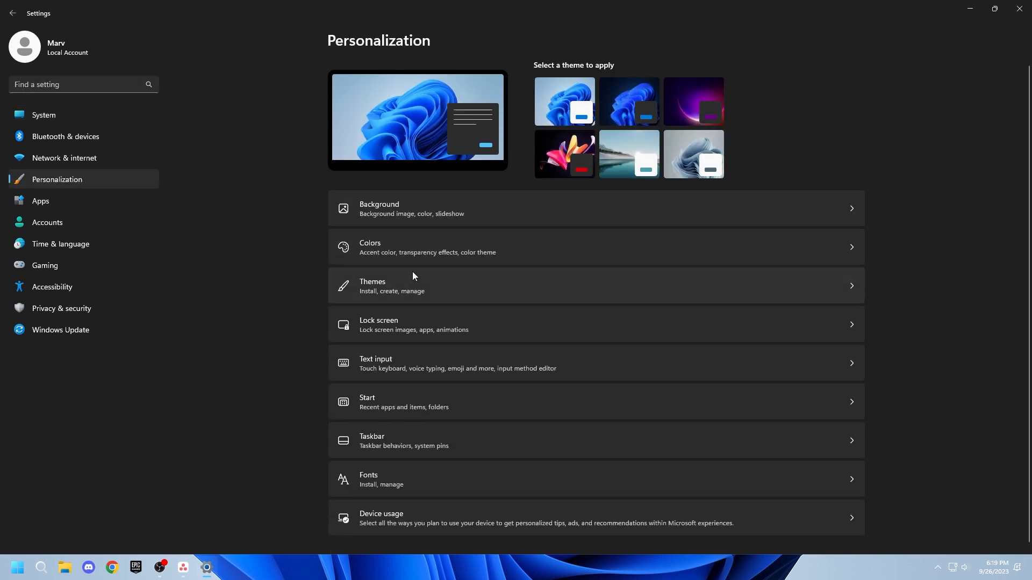
pyautogui.click(386, 401)
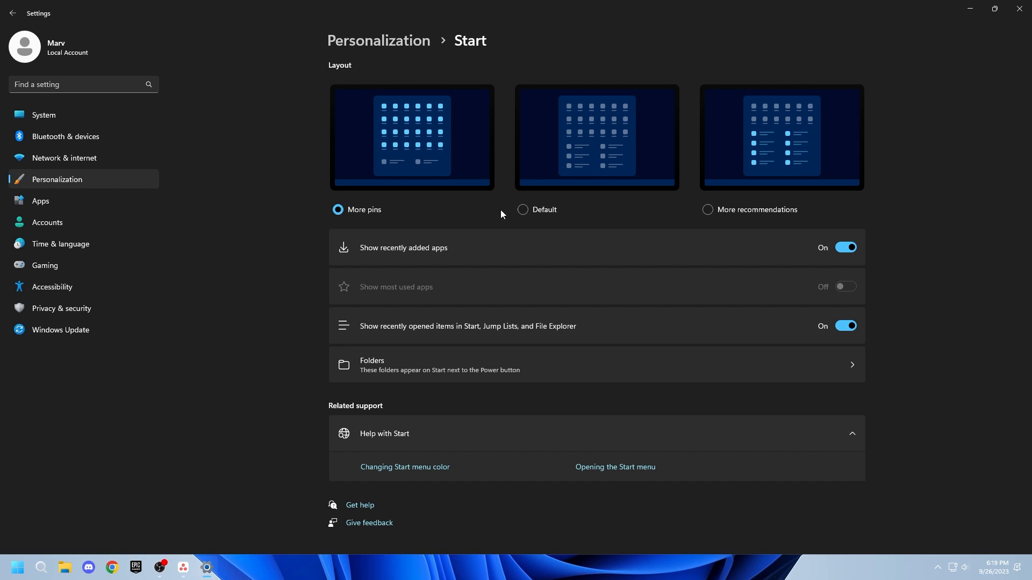
pyautogui.press('super')
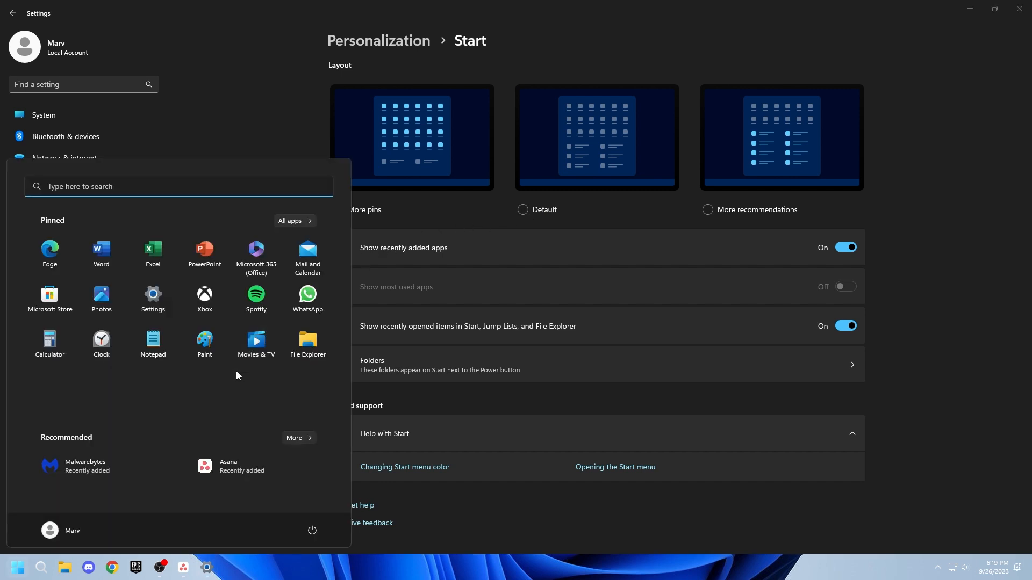
pyautogui.press('super')
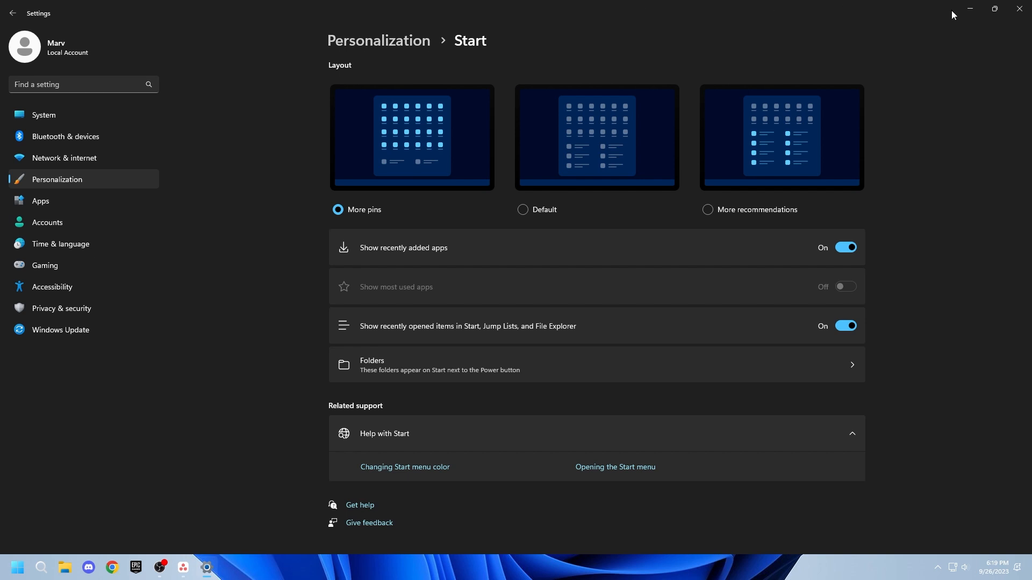
pyautogui.click(1010, 9)
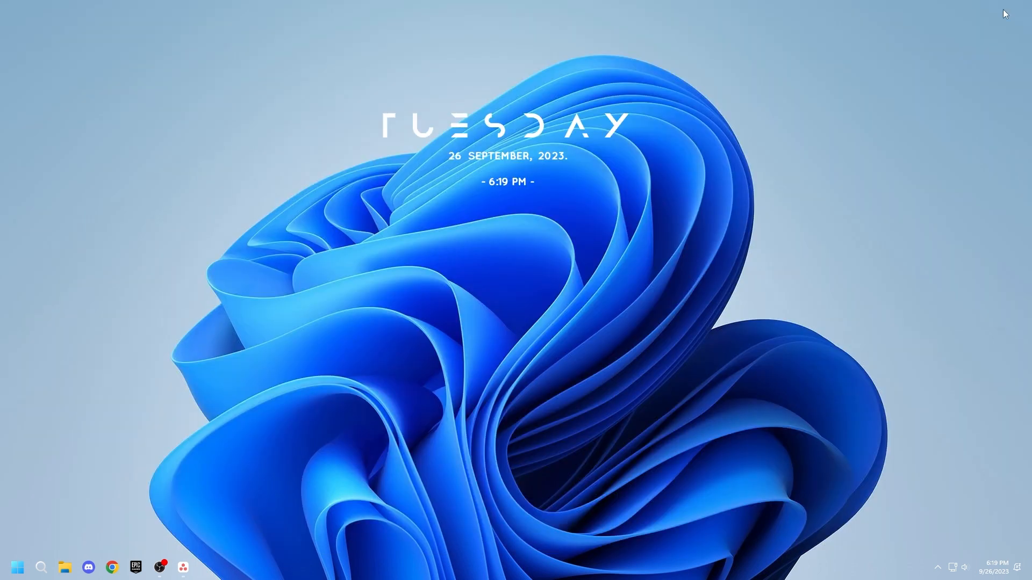
# Step: Search for adv, open advanced system settings' Performance Options, and apply the custom visual effects
pyautogui.press('super')
pyautogui.write('adv')
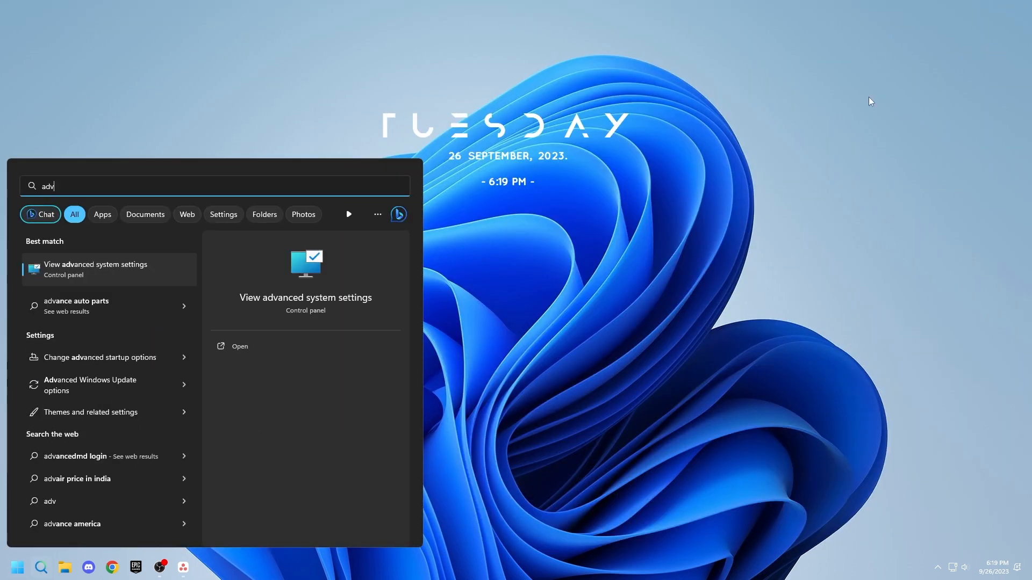
pyautogui.click(256, 344)
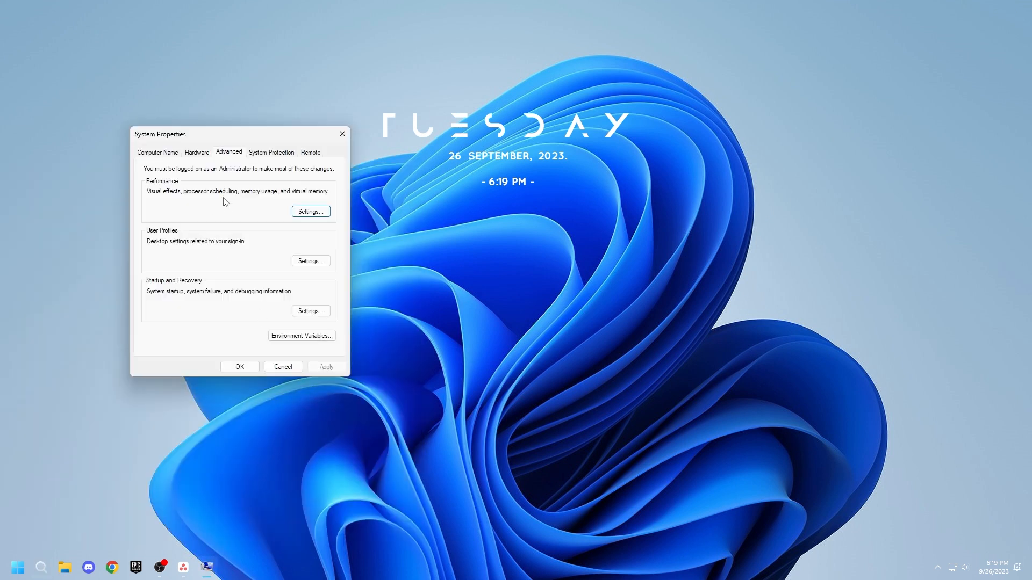
pyautogui.click(314, 212)
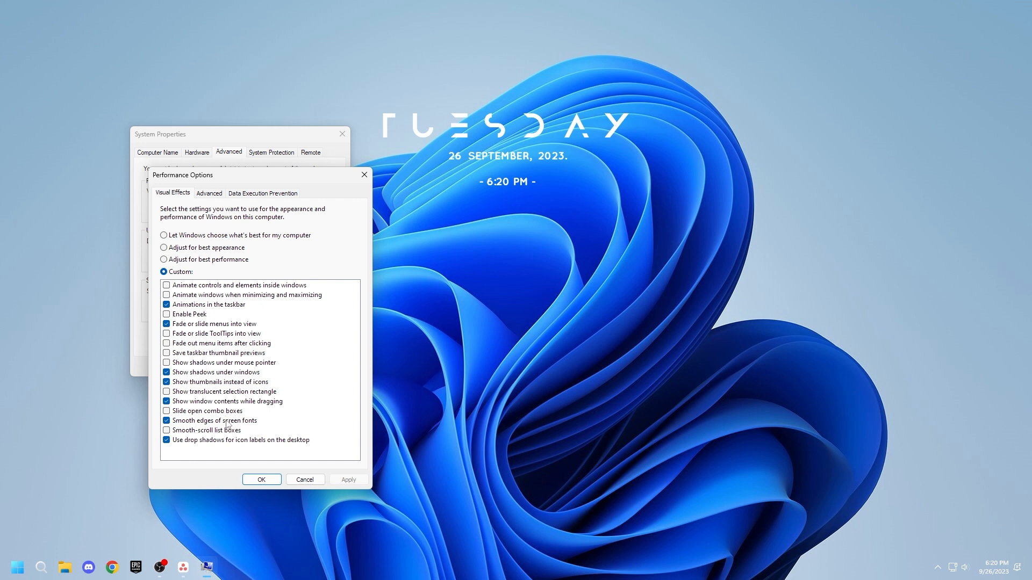
pyautogui.click(246, 480)
pyautogui.click(241, 370)
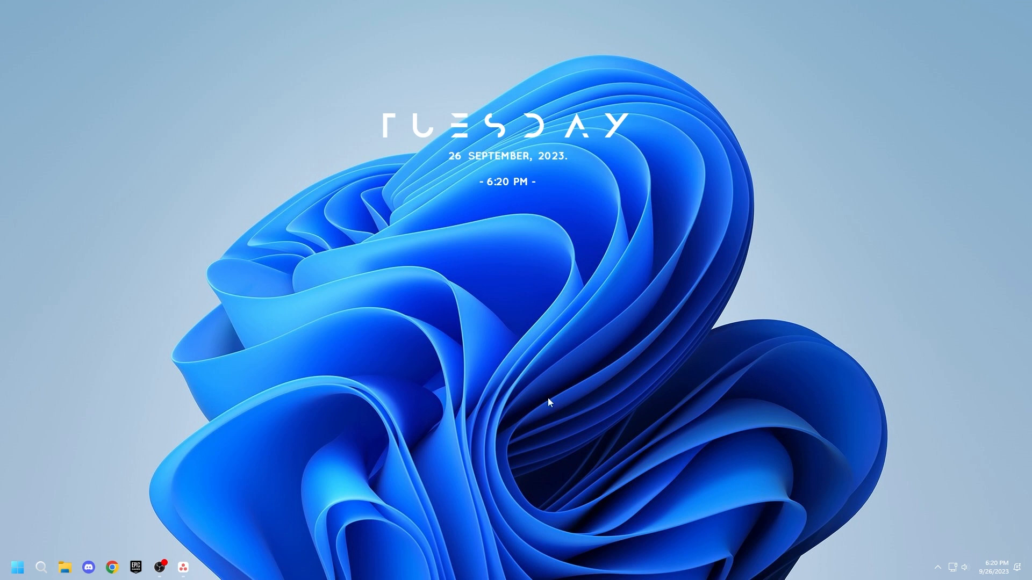
# Step: Open Default apps in Settings, set Google Chrome as the default browser, and close Settings
pyautogui.press('super')
pyautogui.click(152, 243)
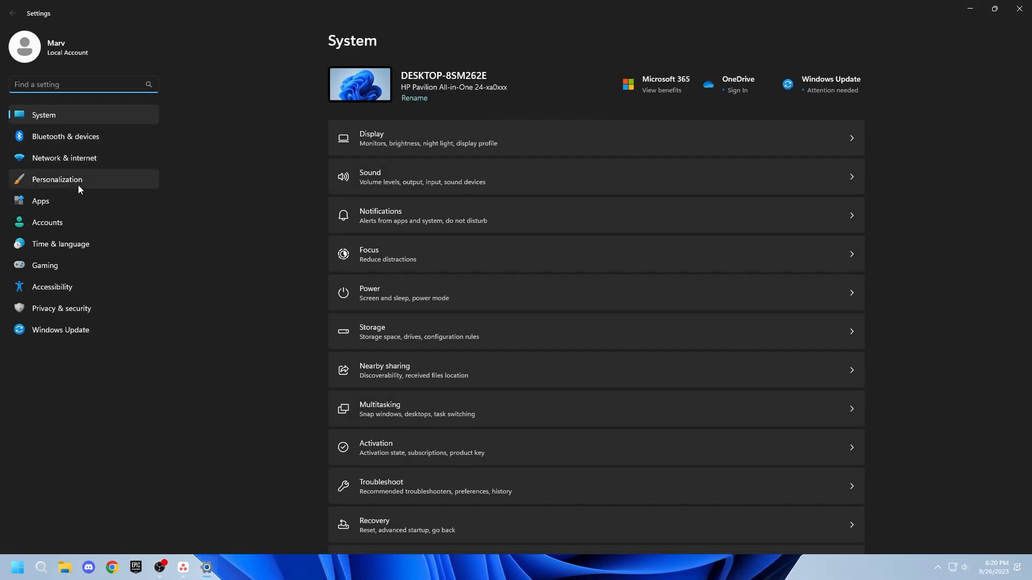
pyautogui.click(118, 201)
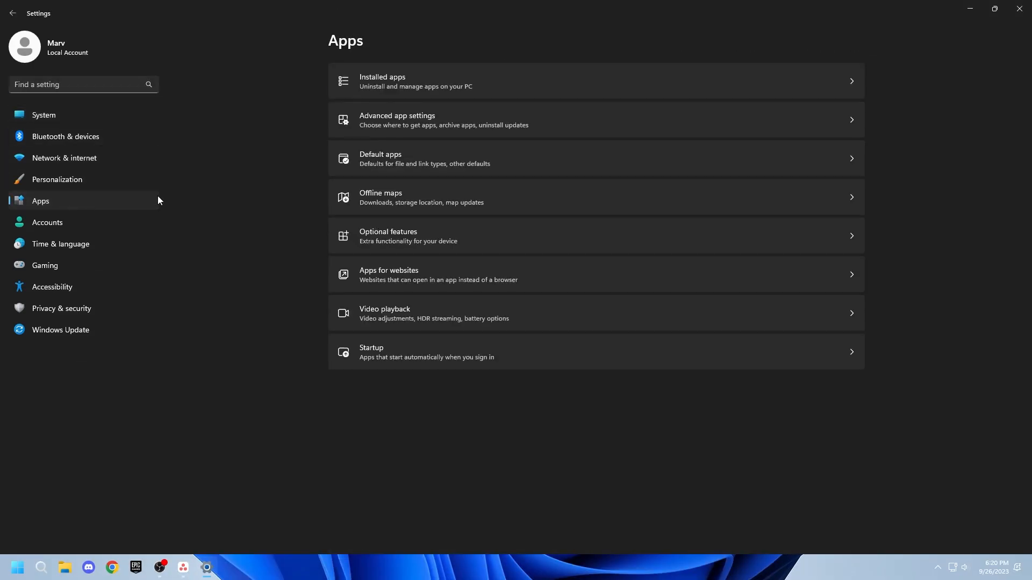
pyautogui.click(452, 165)
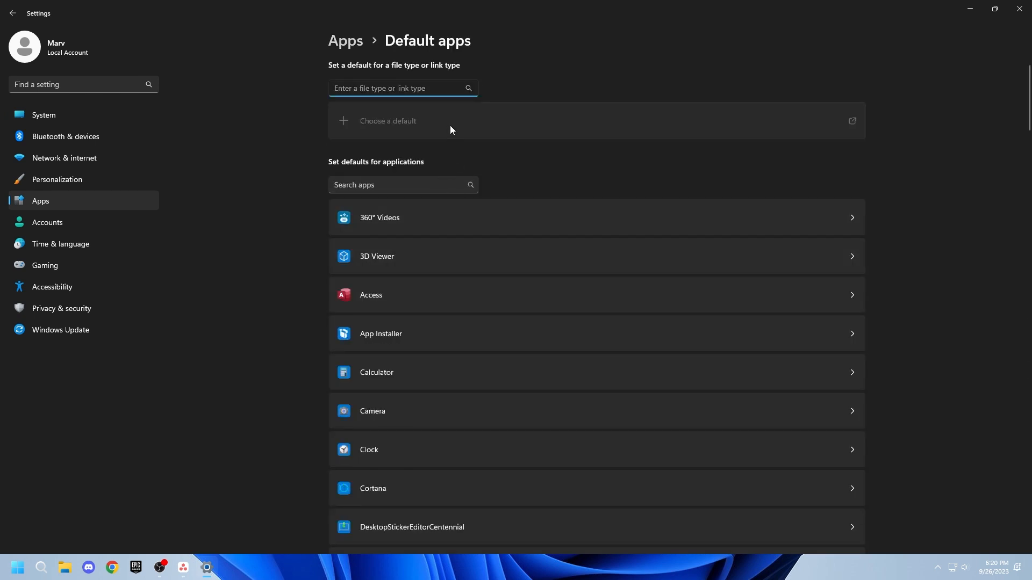
pyautogui.scroll(-5, 441, 275)
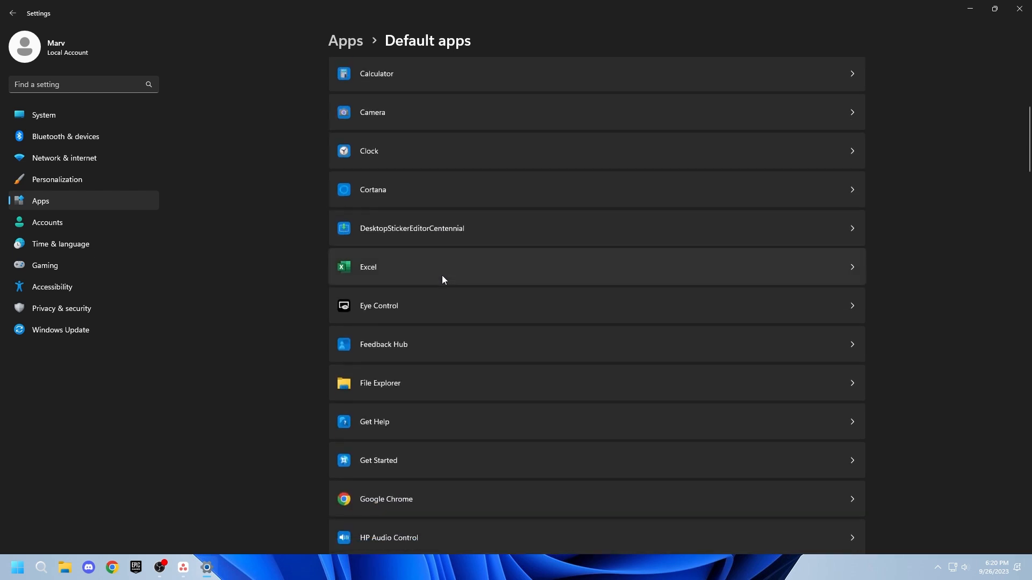
pyautogui.click(453, 344)
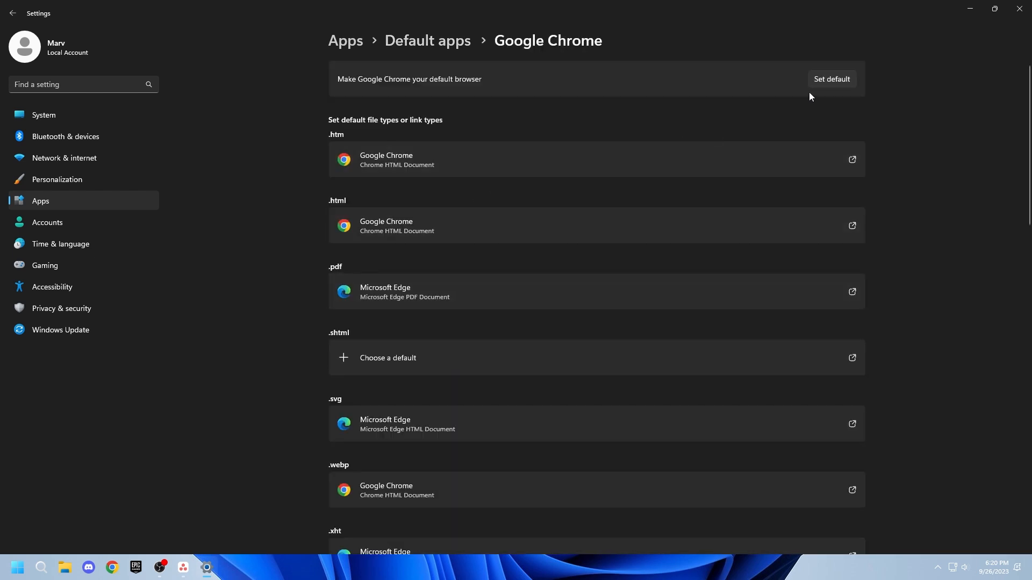
pyautogui.click(822, 80)
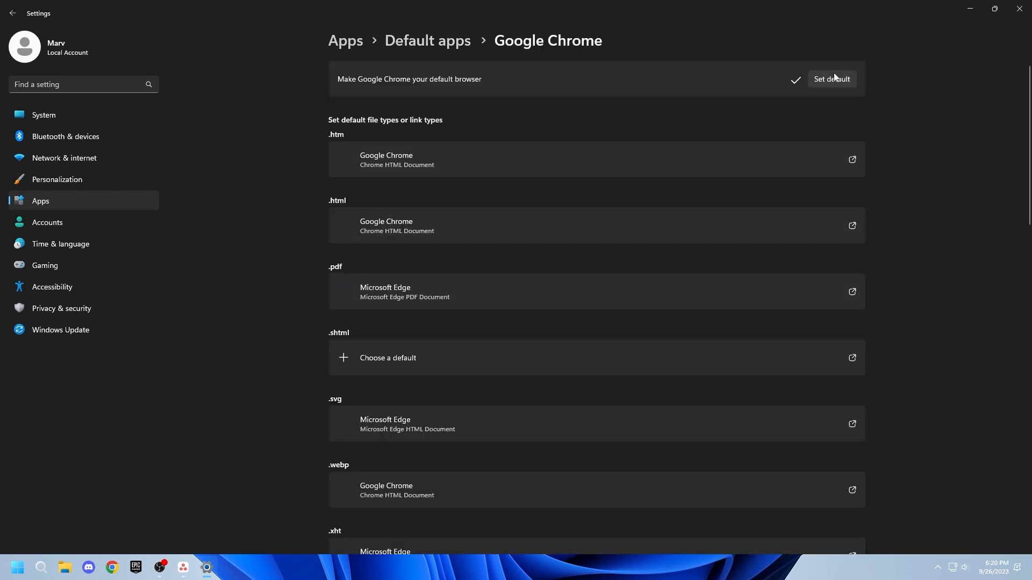
pyautogui.click(93, 118)
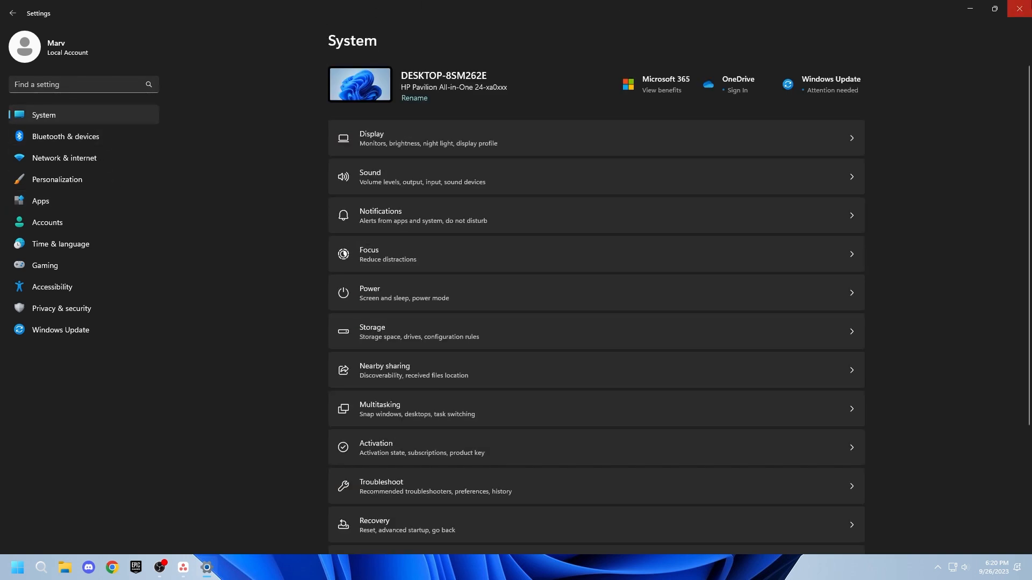
pyautogui.click(1019, 8)
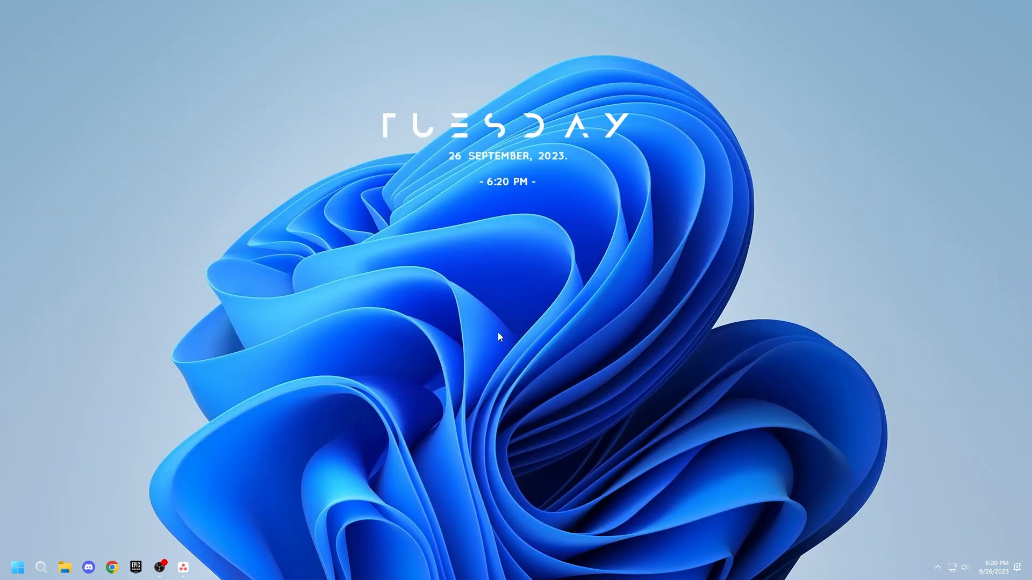
# Step: Search for Settings, open System's About page, and rename the PC with the user's name
pyautogui.press('super')
pyautogui.write('set')
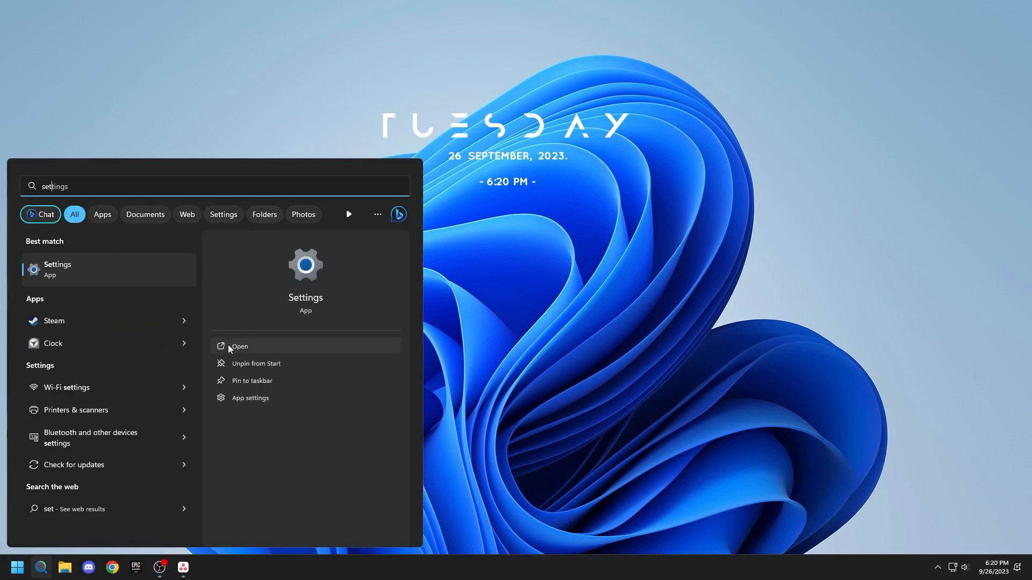
pyautogui.click(228, 346)
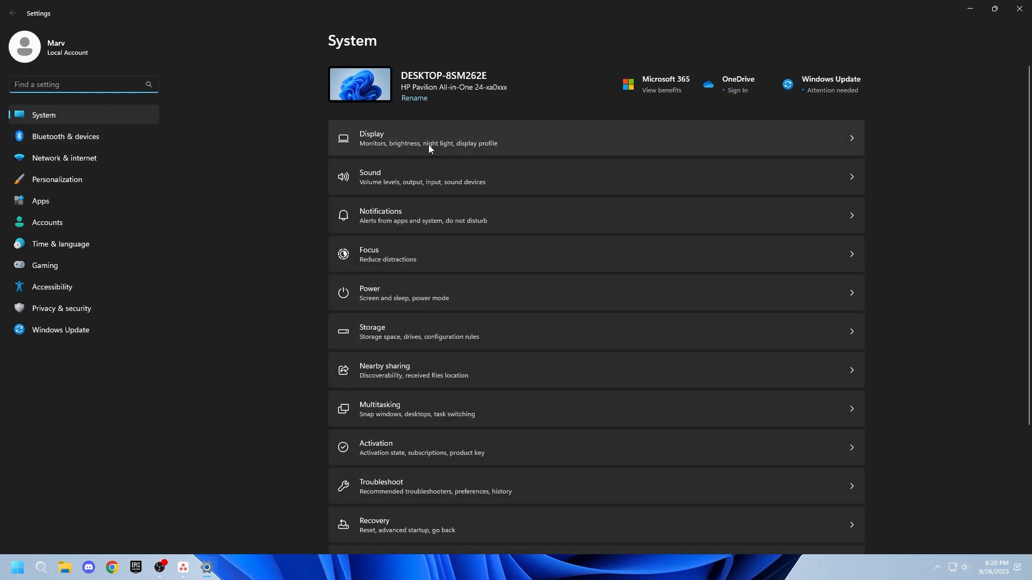
pyautogui.scroll(-5, 424, 215)
pyautogui.click(379, 512)
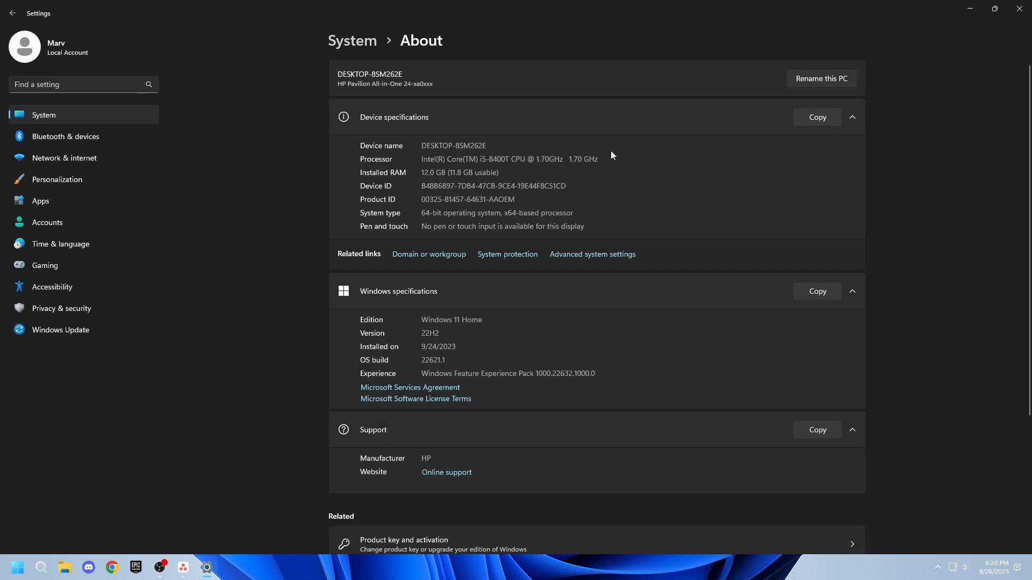
pyautogui.click(812, 78)
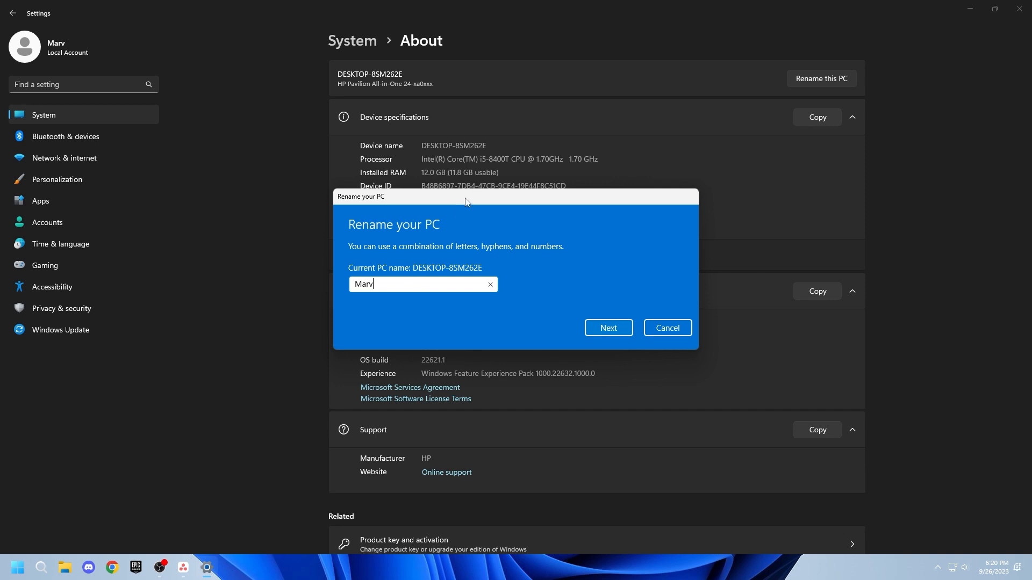
pyautogui.click(608, 332)
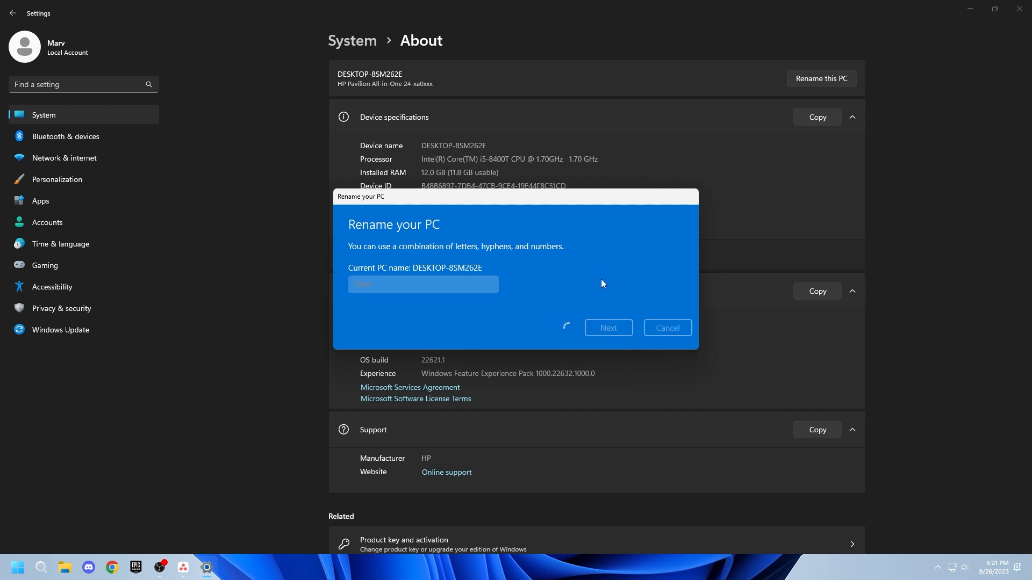